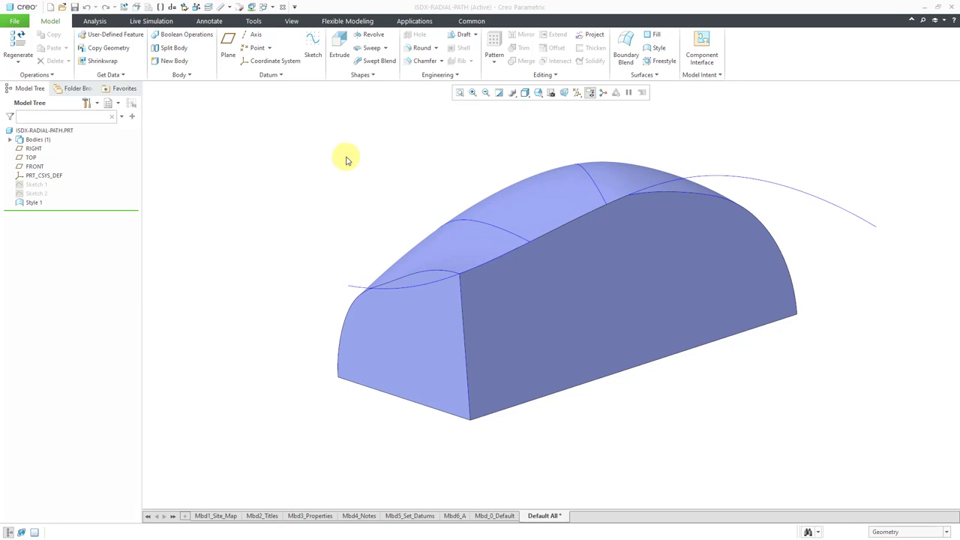
# Preview an X-direction section through the block, then discard it
pyautogui.click(291, 21)
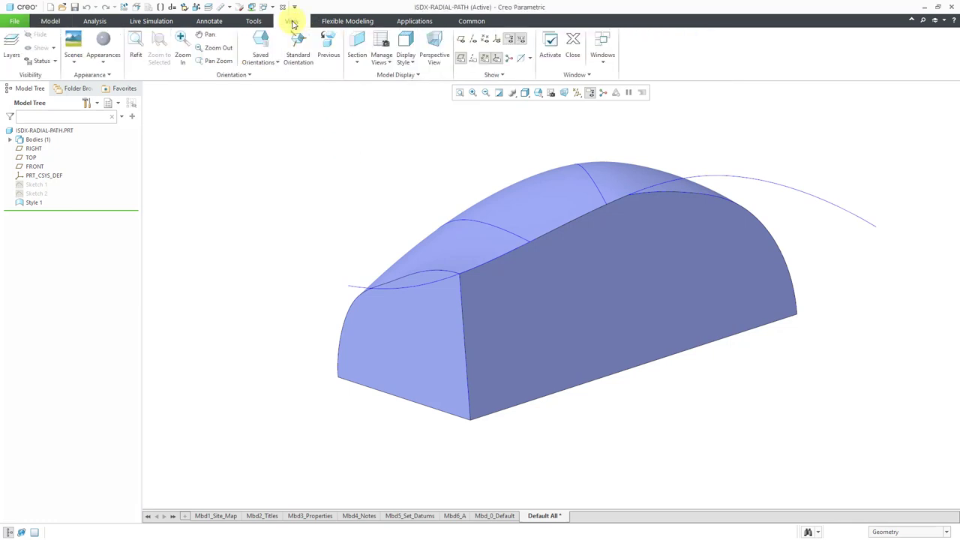
pyautogui.click(354, 64)
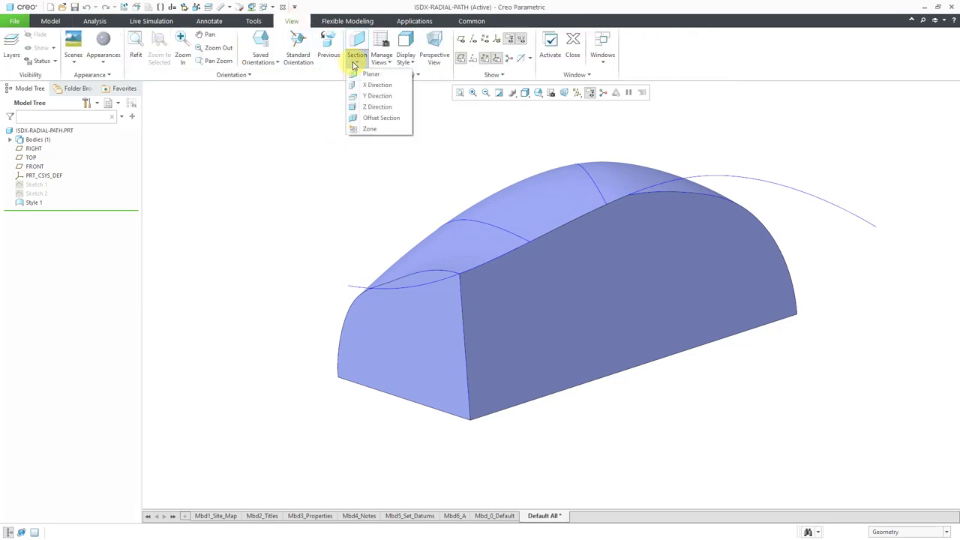
pyautogui.click(365, 85)
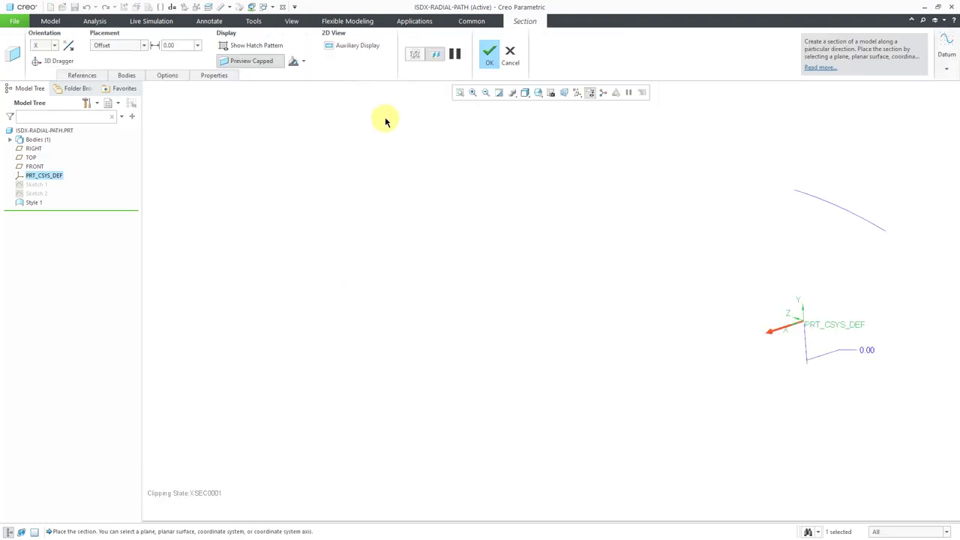
pyautogui.moveTo(772, 338); pyautogui.dragTo(536, 360)
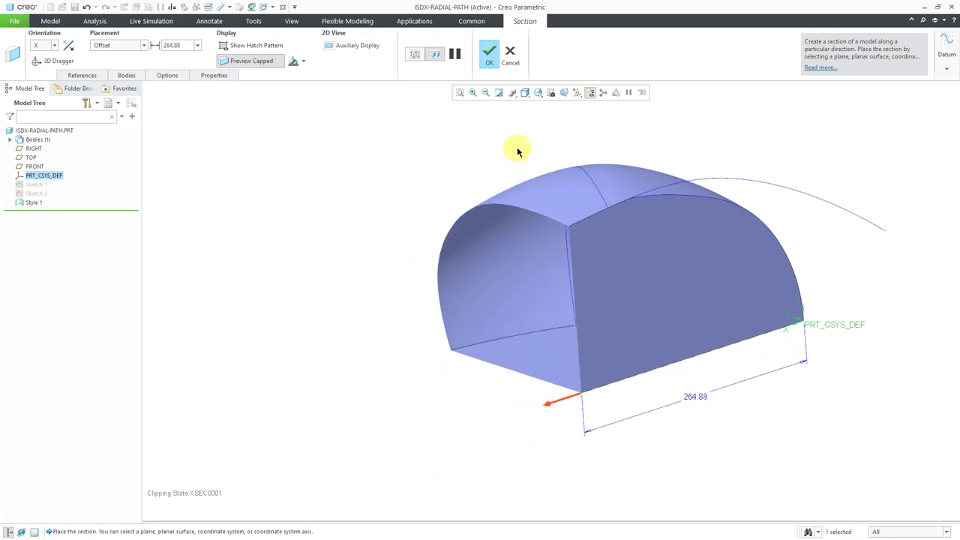
pyautogui.click(510, 54)
pyautogui.click(489, 296)
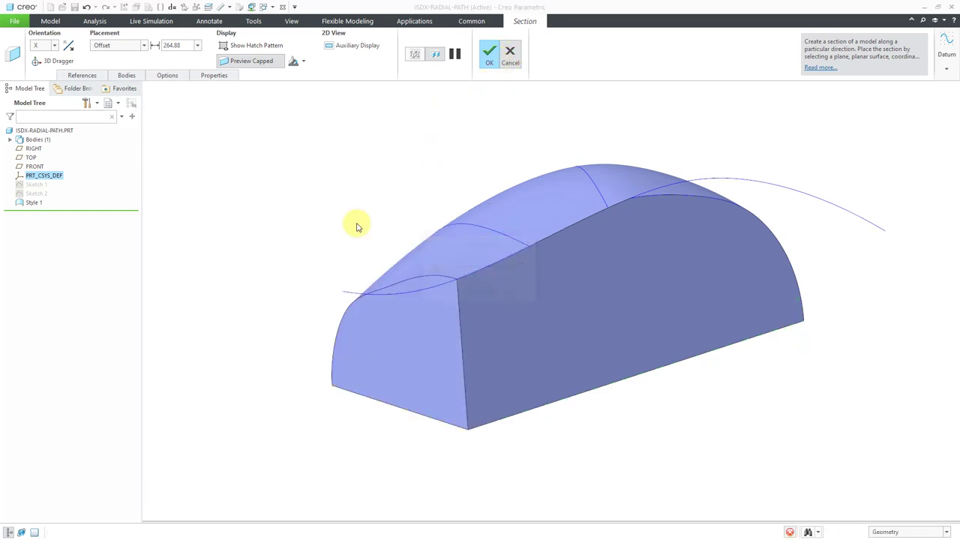
# Solidify the Style 1 quilt with Fill with solid into Body 1 as Solidify 1
pyautogui.click(50, 21)
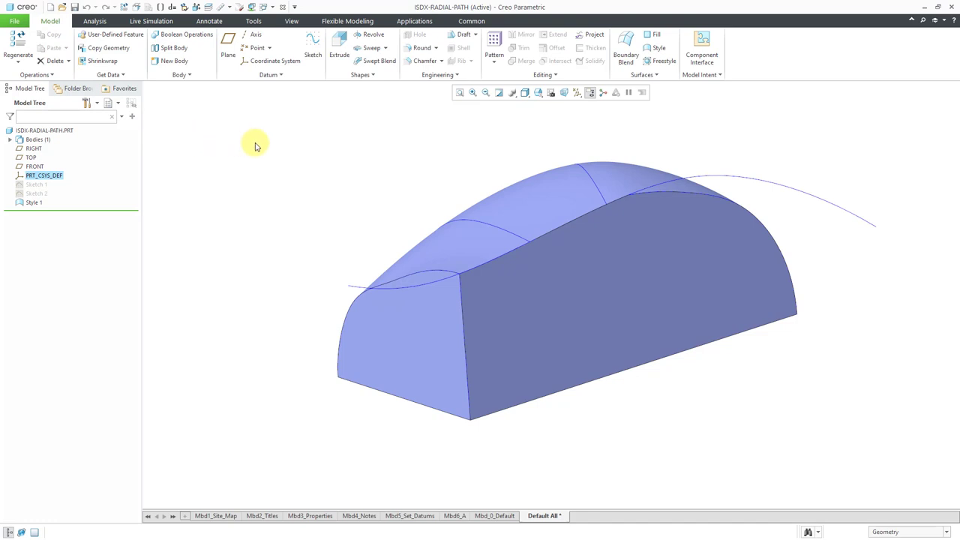
pyautogui.click(899, 532)
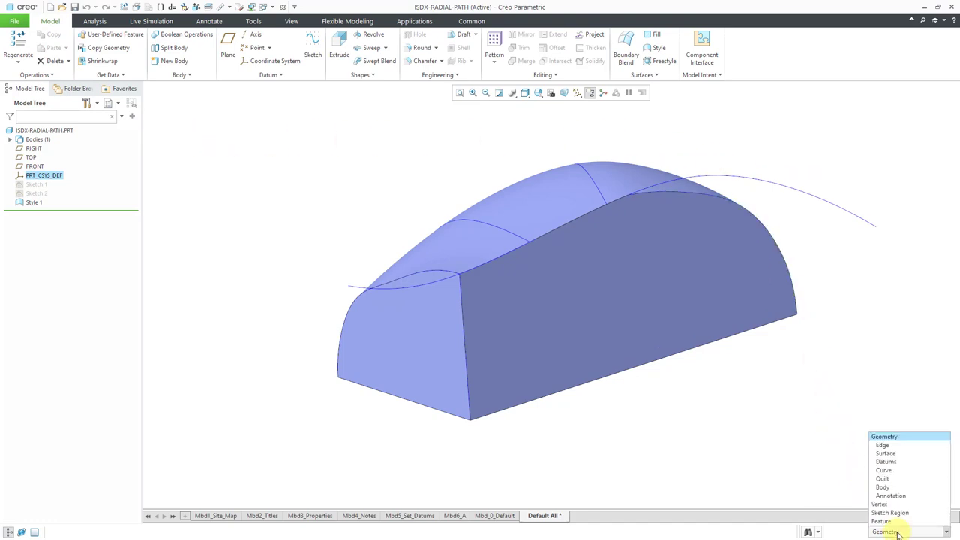
pyautogui.click(885, 479)
pyautogui.click(670, 334)
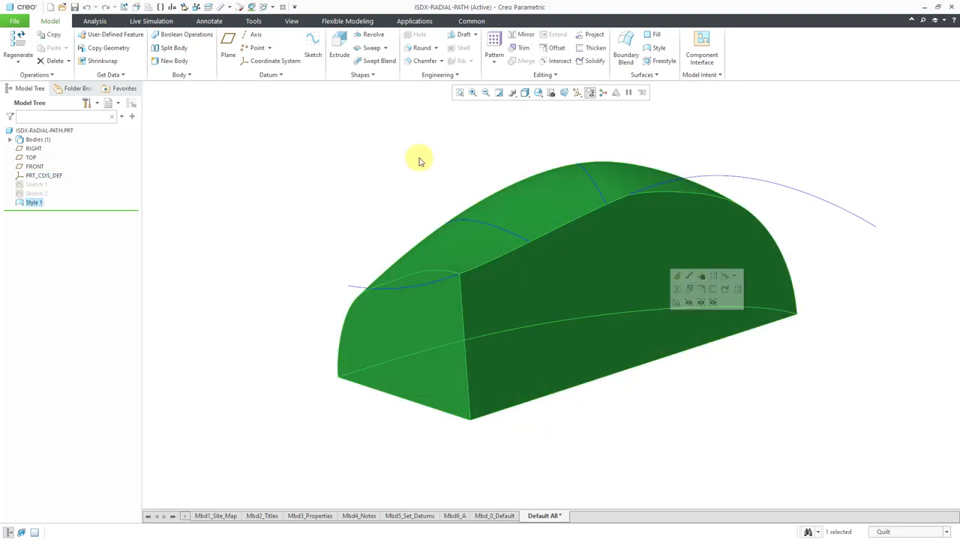
pyautogui.click(593, 63)
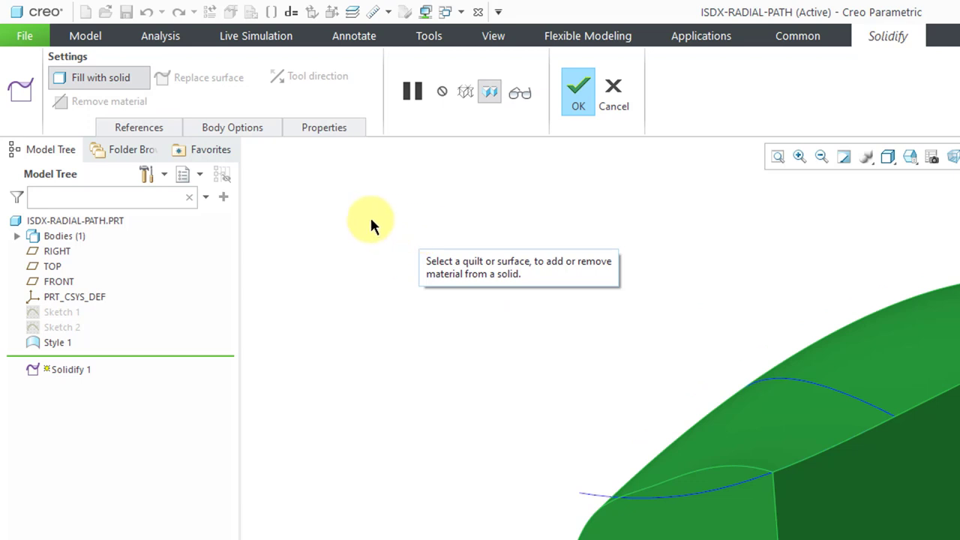
pyautogui.click(139, 128)
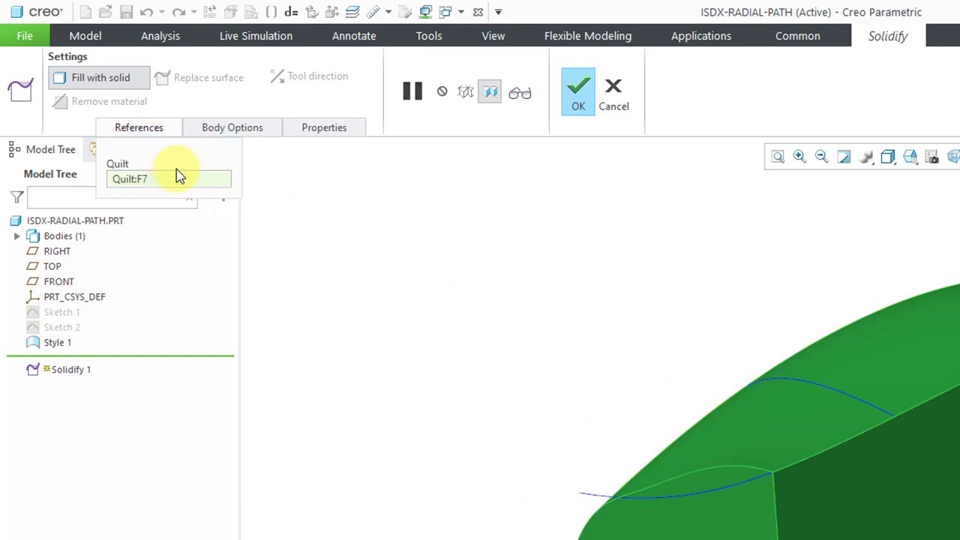
pyautogui.click(224, 133)
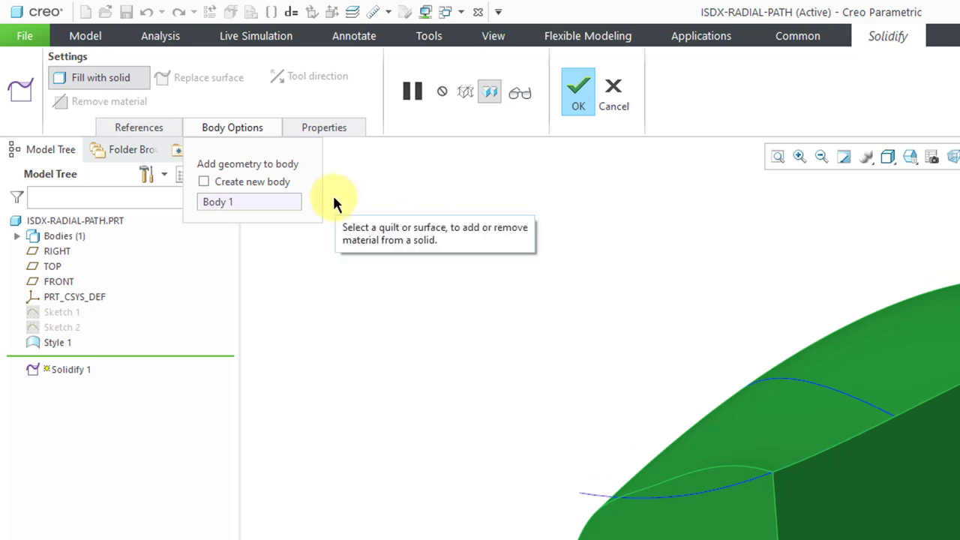
pyautogui.click(343, 126)
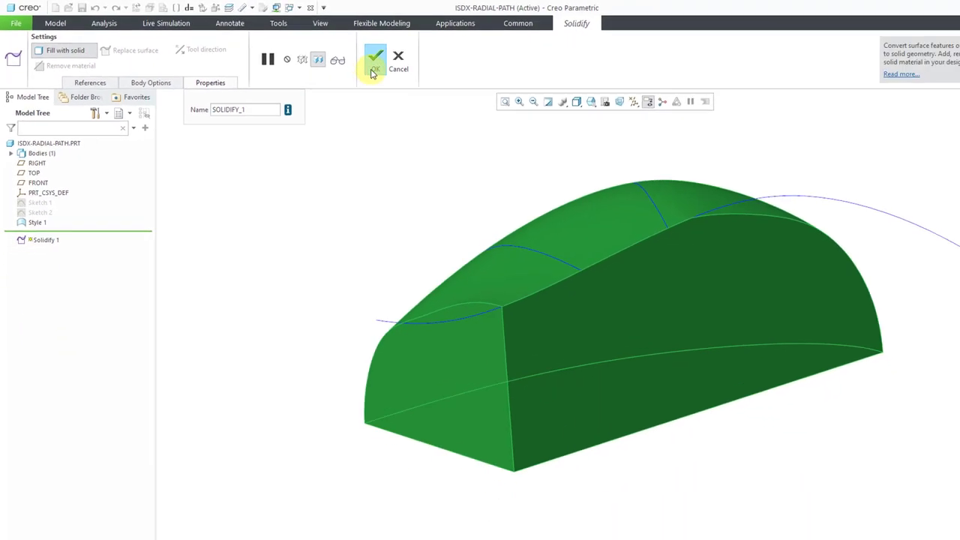
pyautogui.click(374, 64)
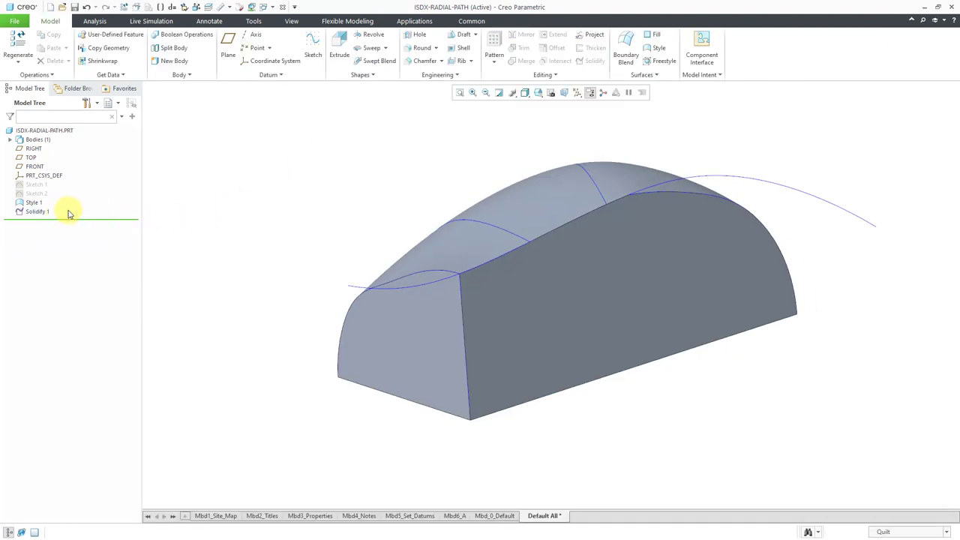
# Preview a hatched X-direction section of the block, adjust its offset, then cancel it
pyautogui.click(49, 213)
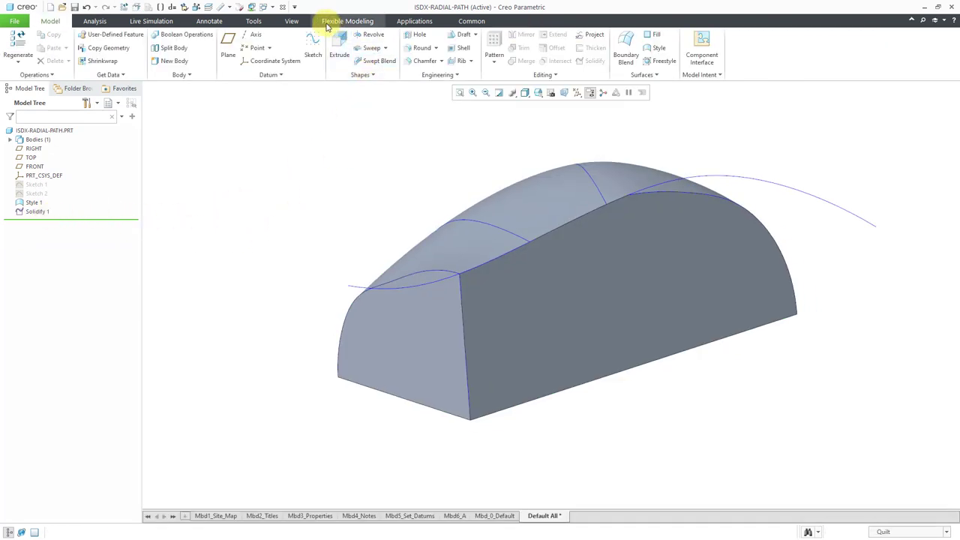
pyautogui.click(296, 23)
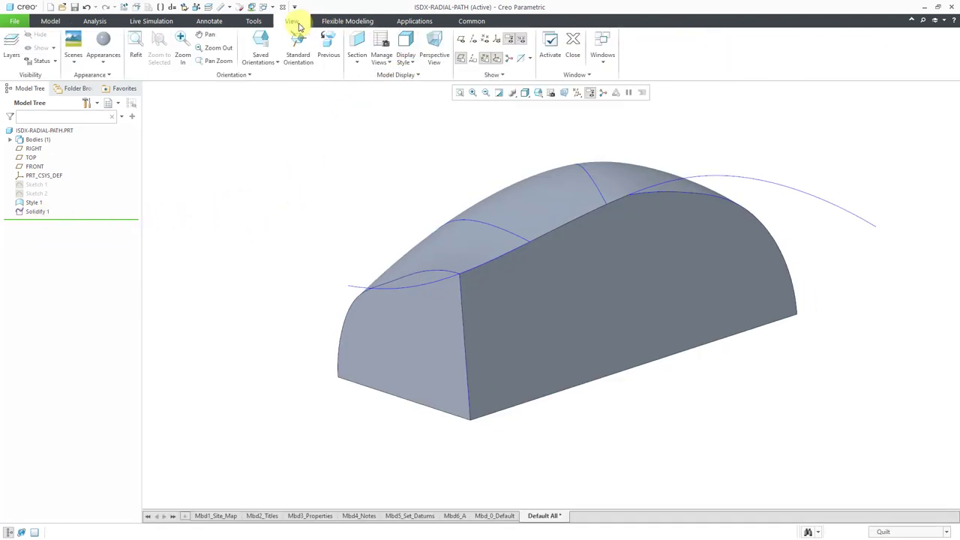
pyautogui.click(356, 59)
pyautogui.click(366, 86)
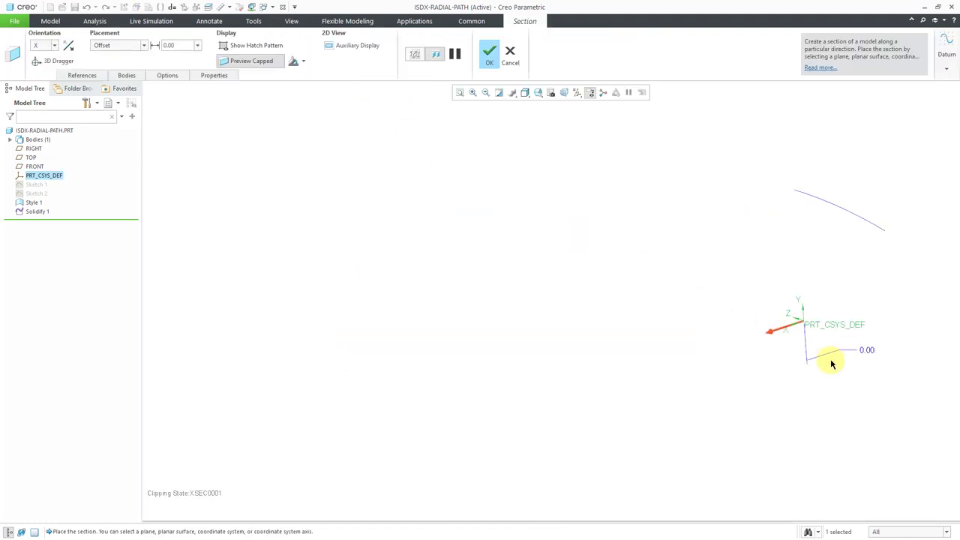
pyautogui.moveTo(775, 332); pyautogui.dragTo(539, 365)
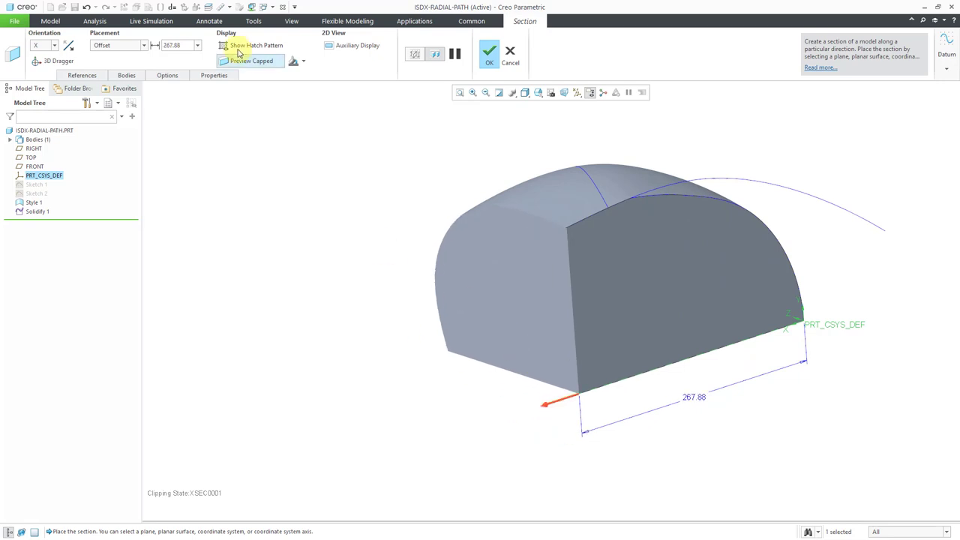
pyautogui.click(242, 47)
pyautogui.moveTo(551, 412); pyautogui.dragTo(488, 410)
pyautogui.click(510, 53)
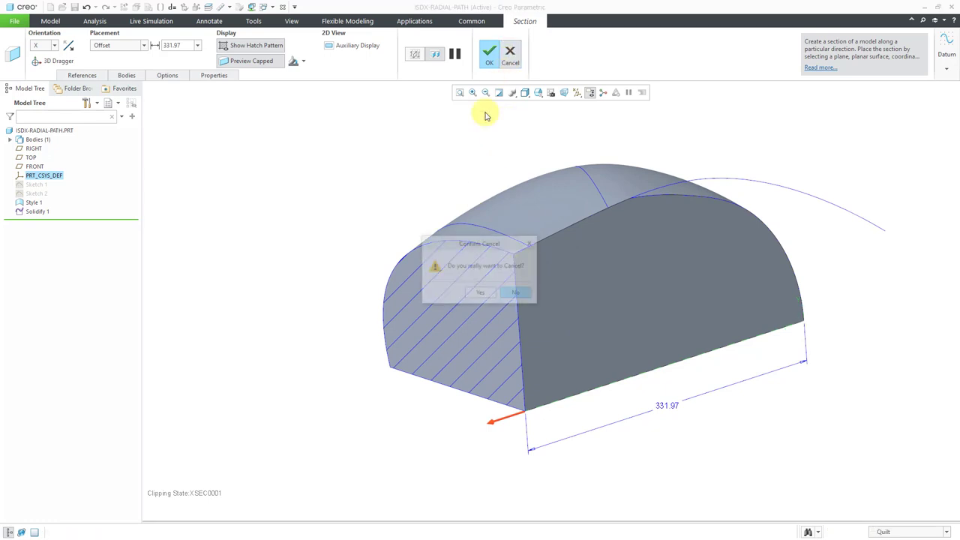
pyautogui.click(489, 291)
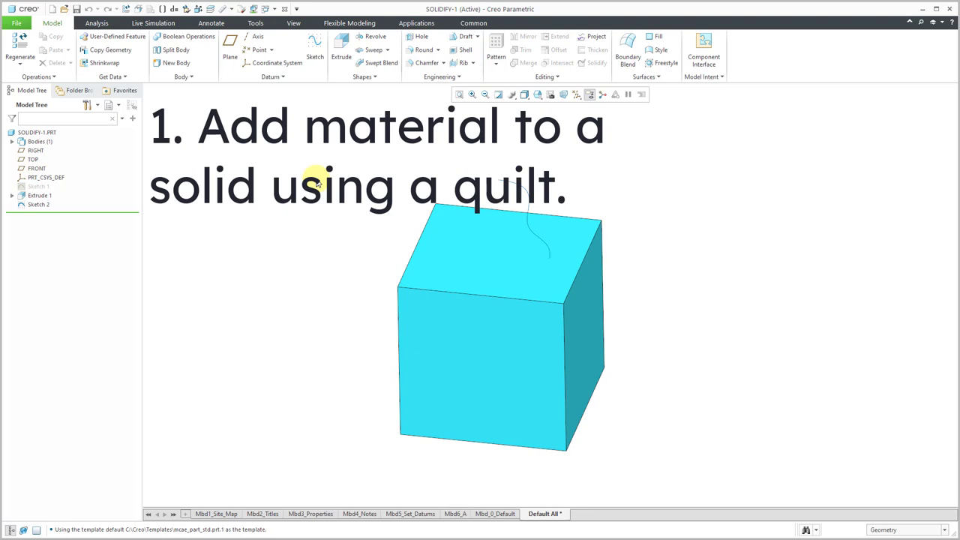
# Switch the model display style to wireframe
pyautogui.click(39, 195)
pyautogui.click(275, 201)
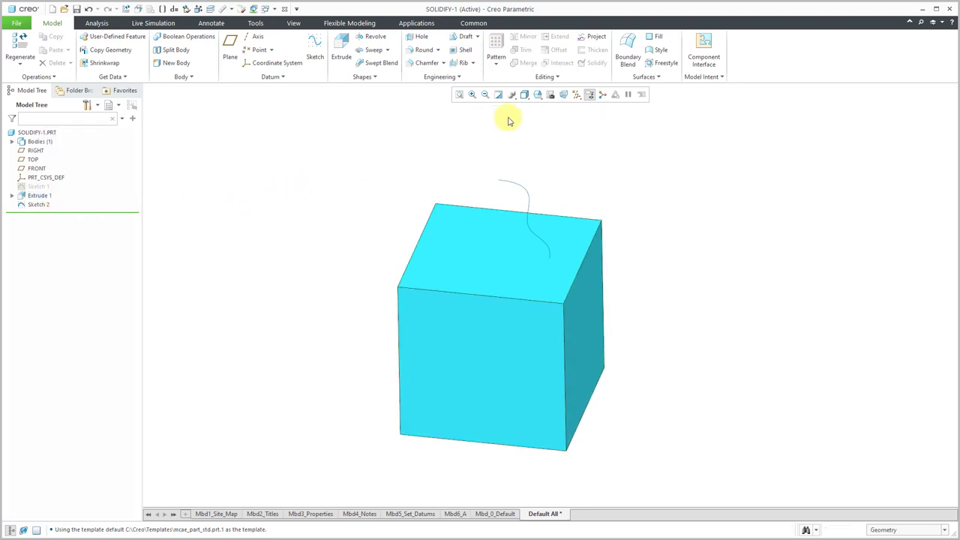
pyautogui.click(525, 95)
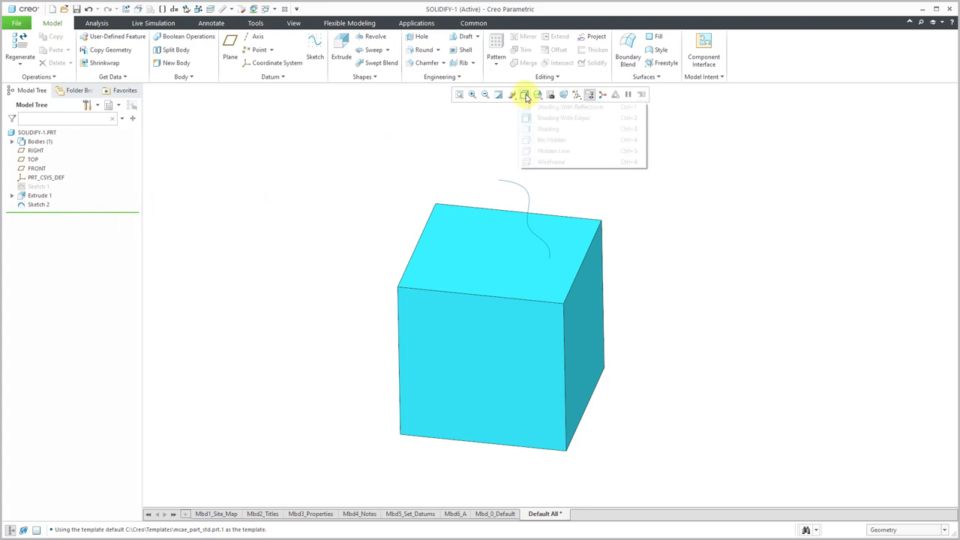
pyautogui.click(550, 162)
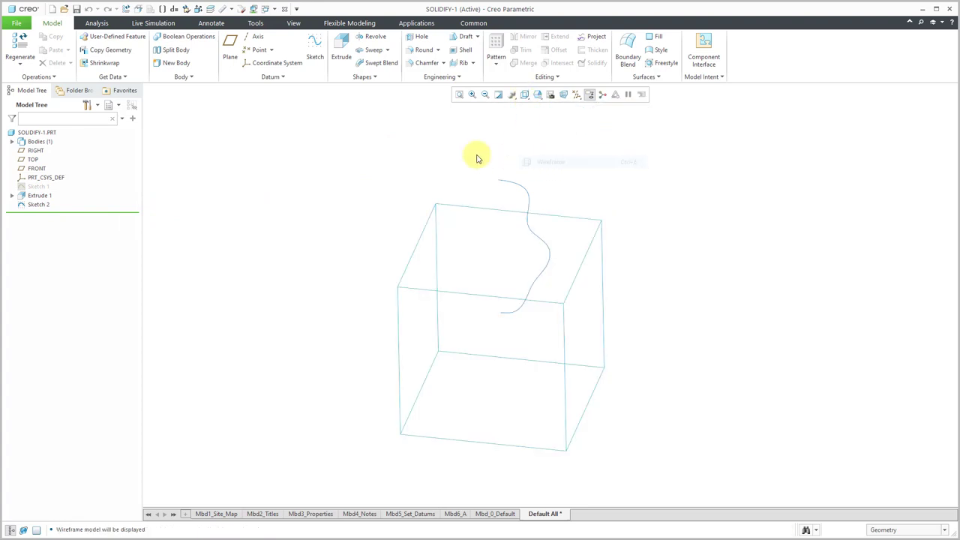
# Revolve Sketch 2 a full 360° as a surface, creating Revolve 1
pyautogui.click(525, 191)
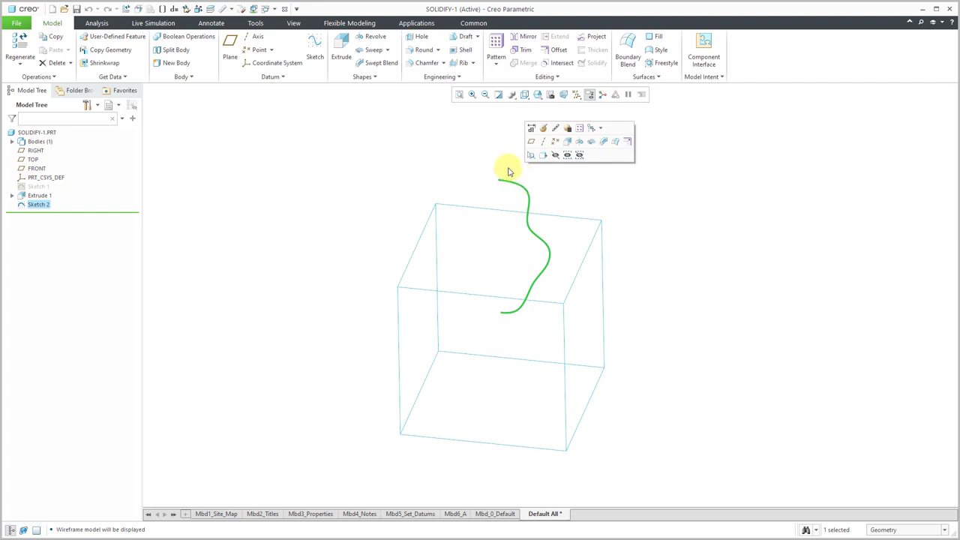
pyautogui.click(579, 142)
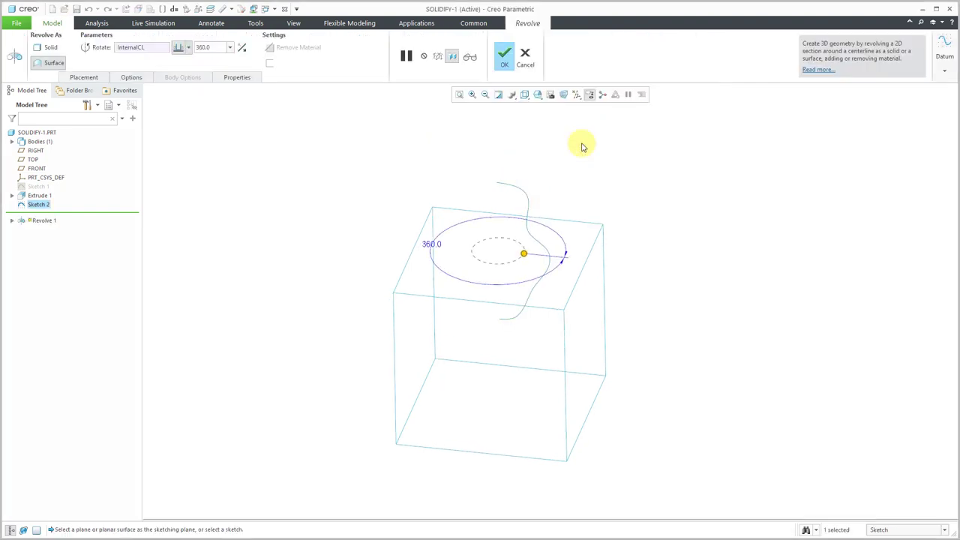
pyautogui.click(55, 63)
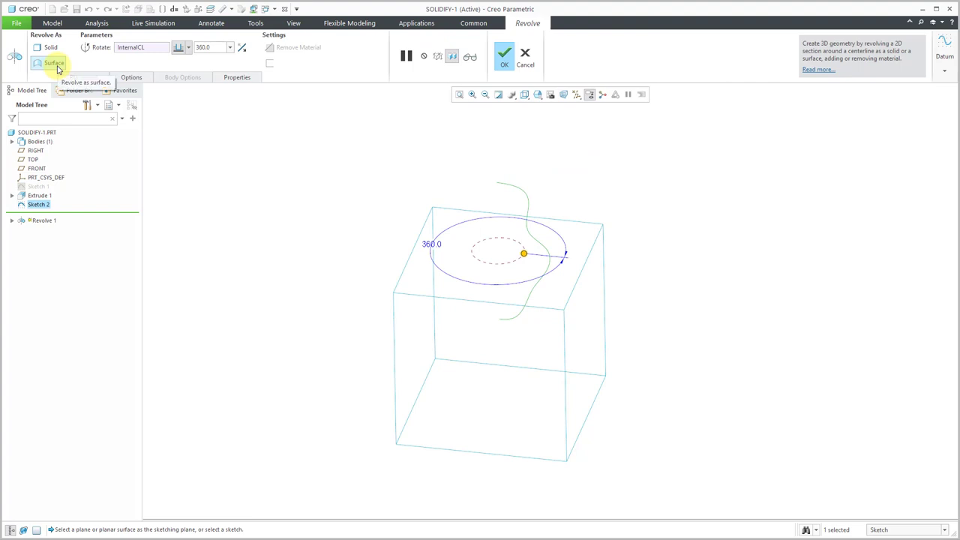
pyautogui.click(503, 58)
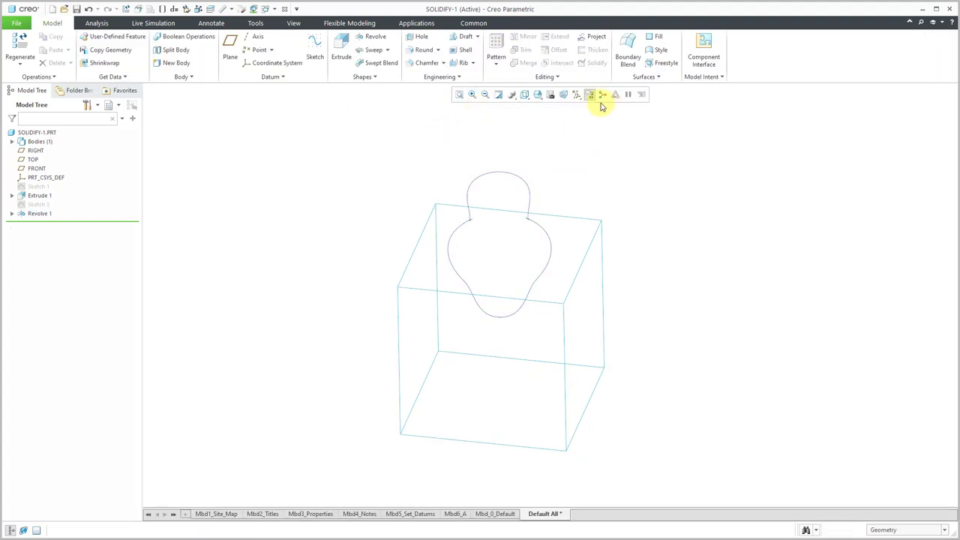
# Display shading with edges, then solidify the Revolve 1 quilt with Fill with solid
pyautogui.click(524, 100)
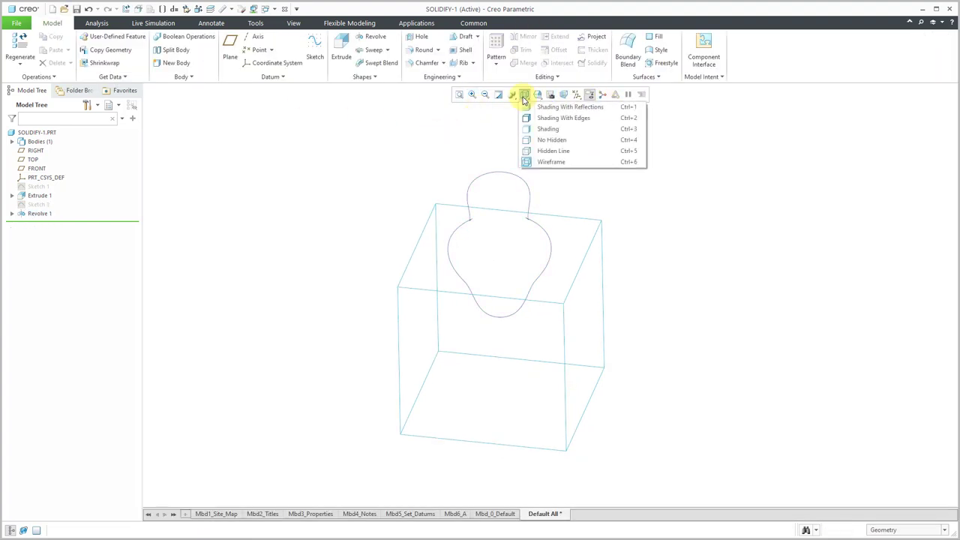
pyautogui.click(550, 152)
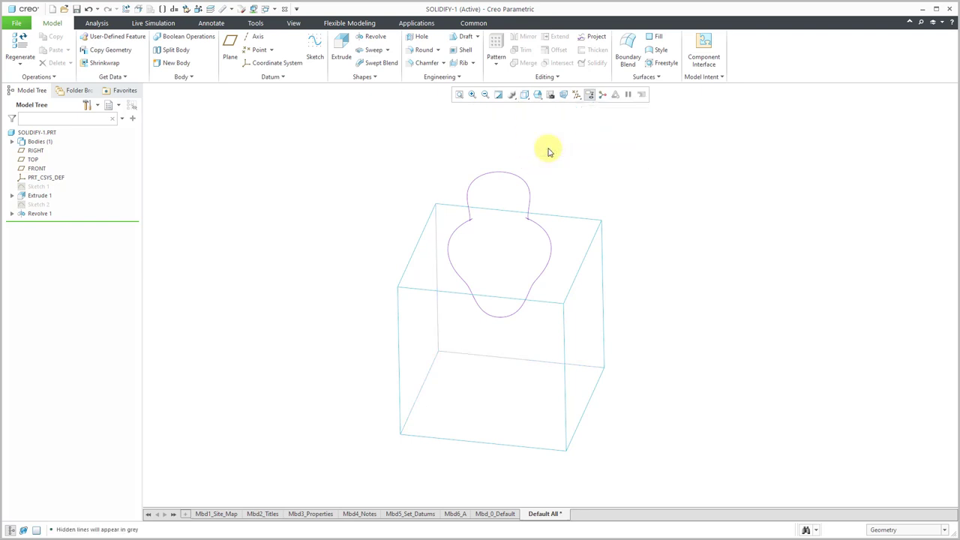
pyautogui.click(525, 99)
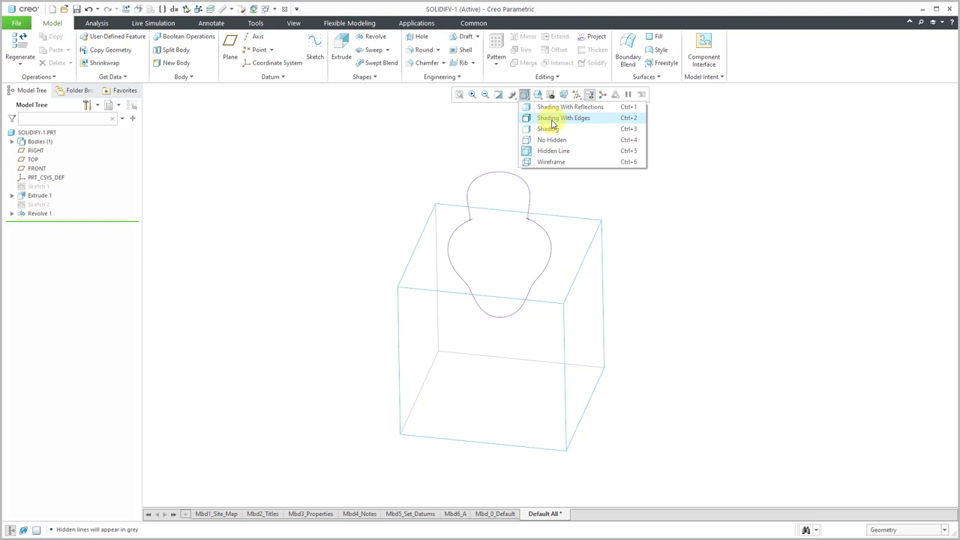
pyautogui.click(555, 119)
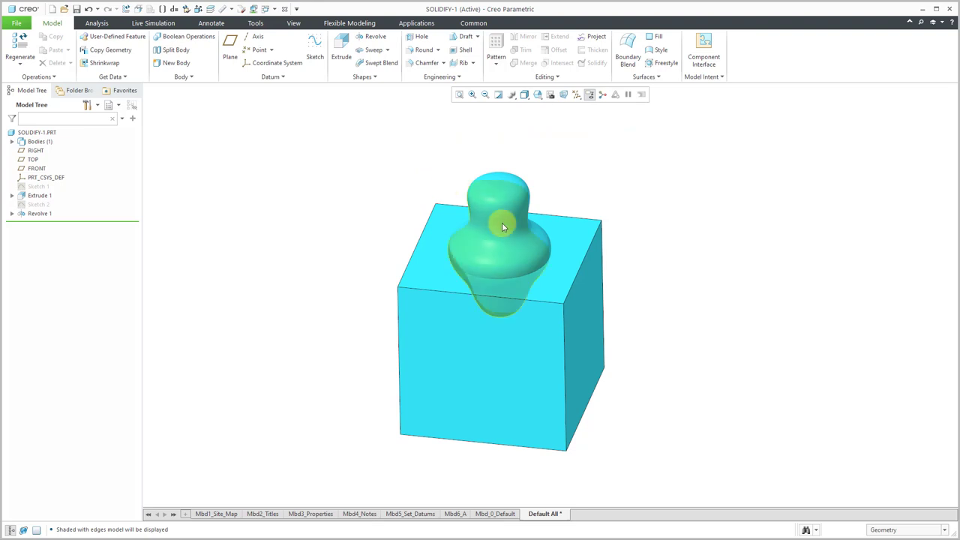
pyautogui.click(502, 225)
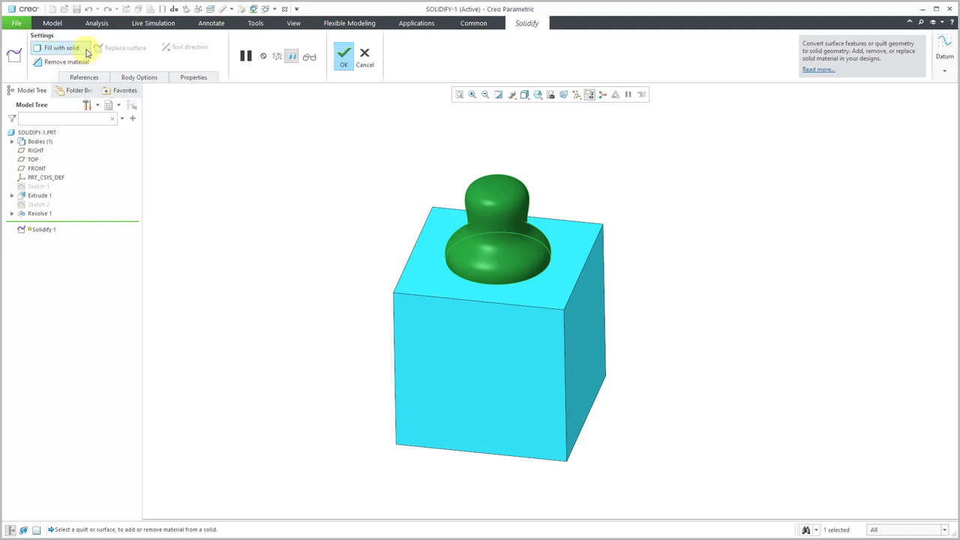
pyautogui.click(344, 64)
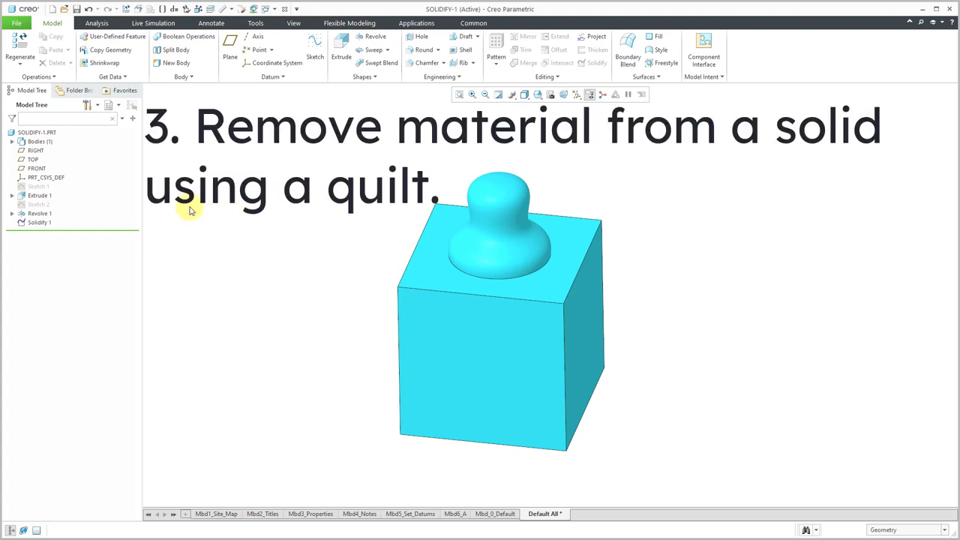
# Redefine Solidify 1 to remove material, carving a bowl-shaped hollow into the cube
pyautogui.click(41, 224)
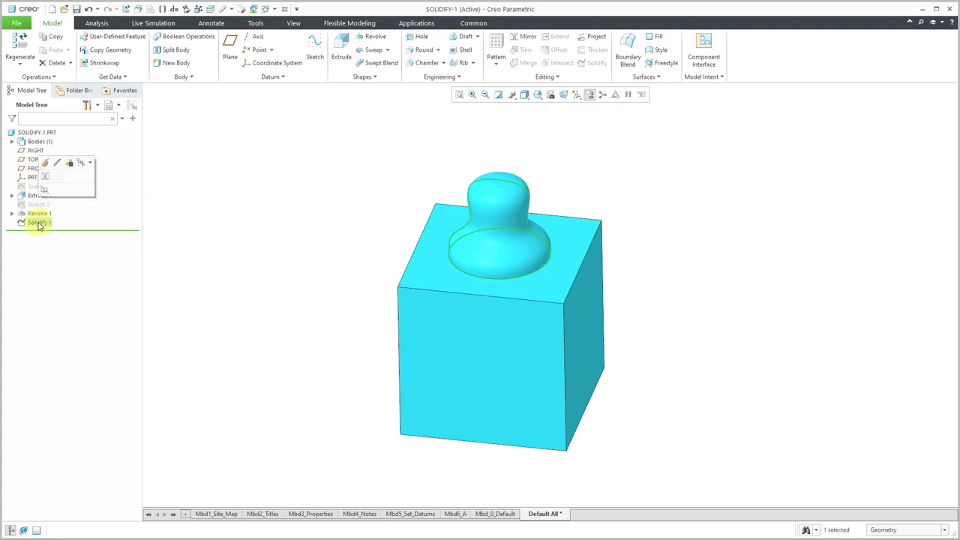
pyautogui.click(45, 163)
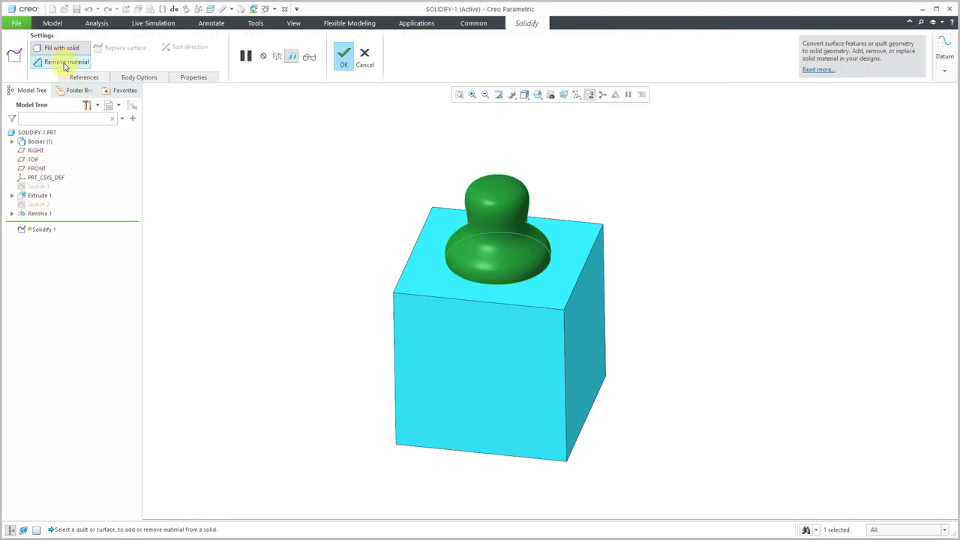
pyautogui.click(63, 63)
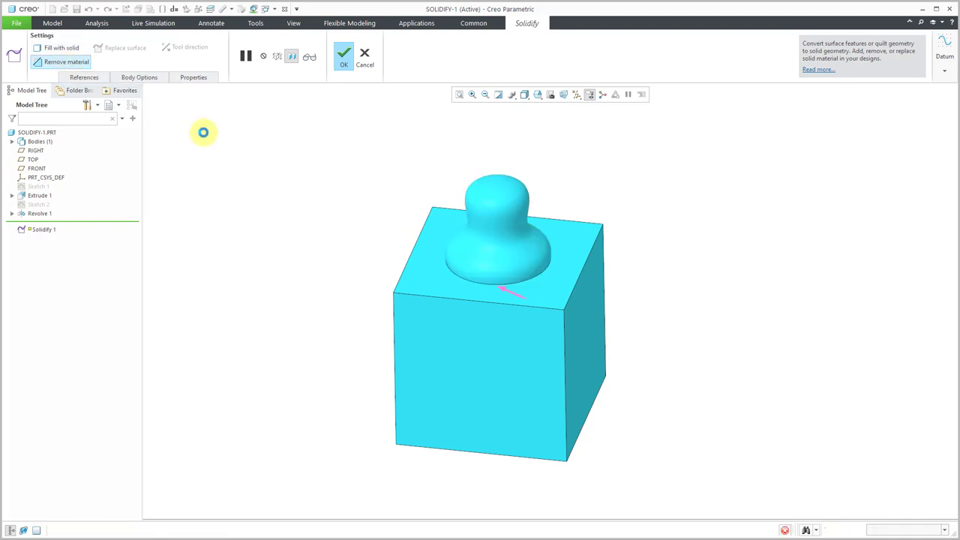
pyautogui.moveTo(437, 222); pyautogui.dragTo(434, 253, button='middle')
pyautogui.click(342, 56)
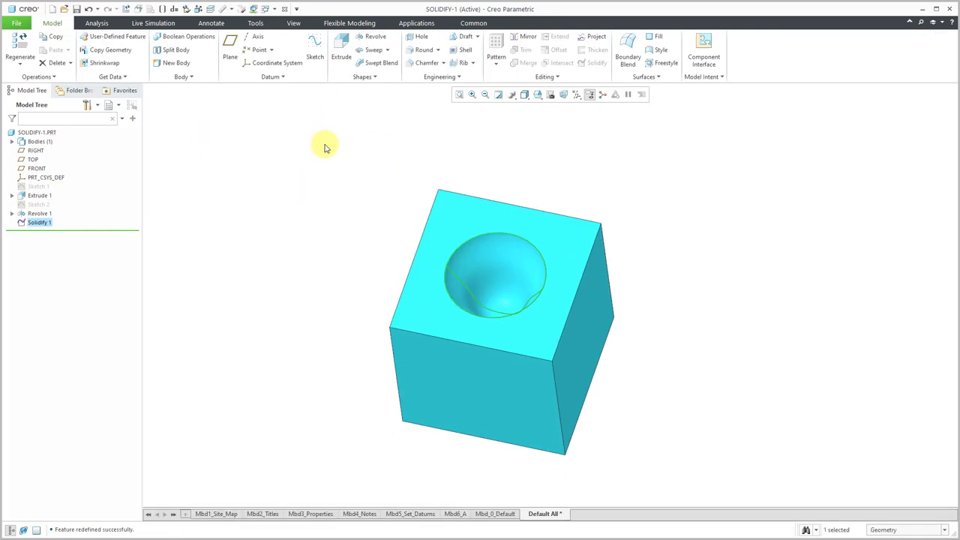
pyautogui.moveTo(338, 217)
pyautogui.mouseDown(button='middle')
pyautogui.moveTo(353, 223)
pyautogui.moveTo(328, 208)
pyautogui.moveTo(324, 217)
pyautogui.mouseUp(button='middle')
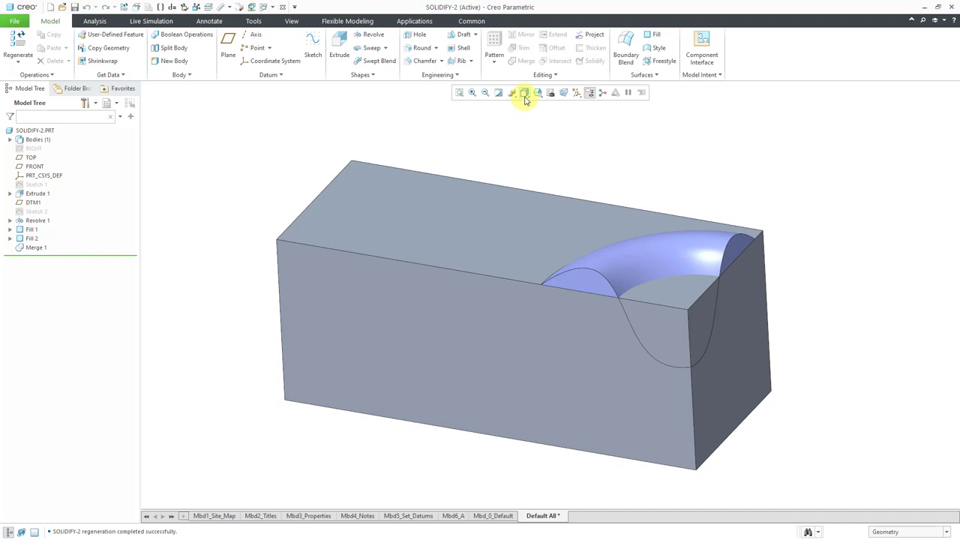
pyautogui.click(465, 198)
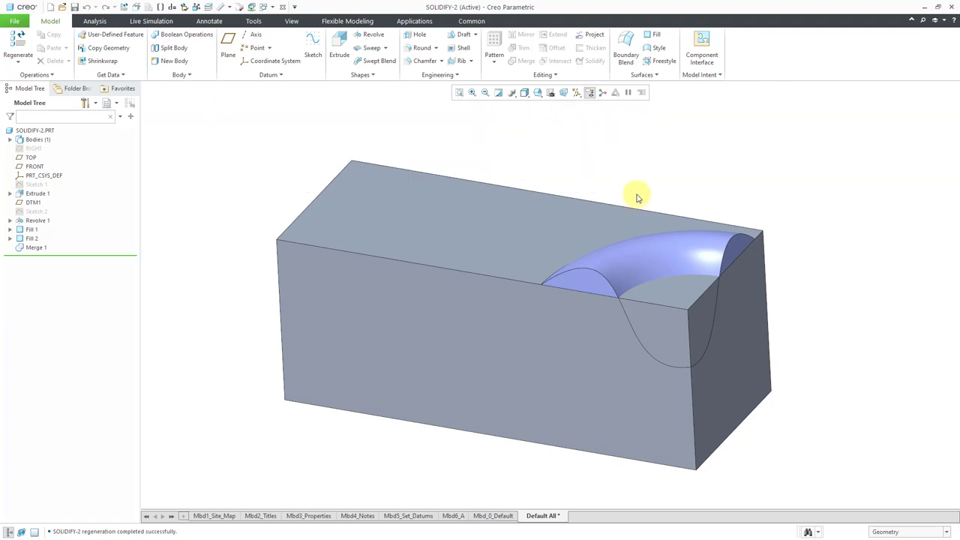
# Solidify the merged curved quilt using Replace surface on the block corner
pyautogui.click(657, 270)
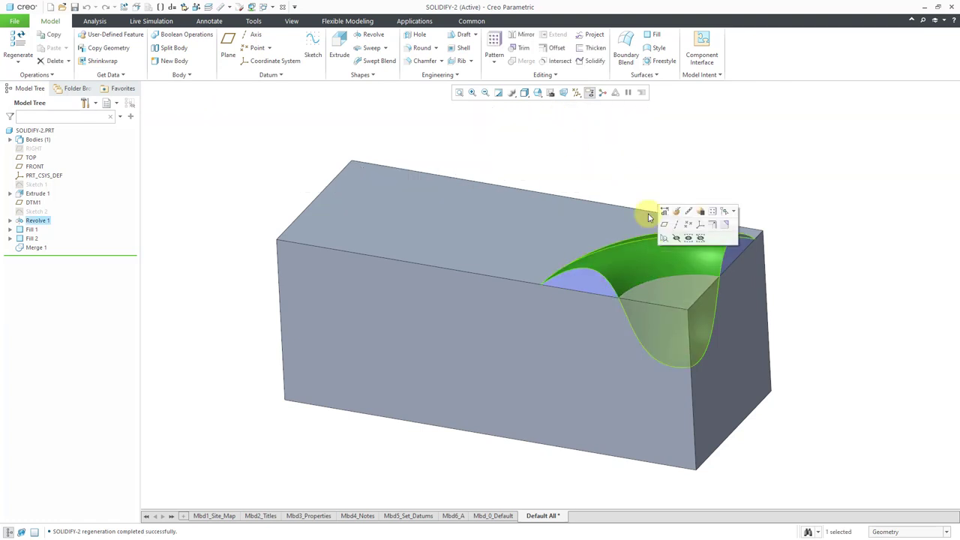
pyautogui.click(596, 63)
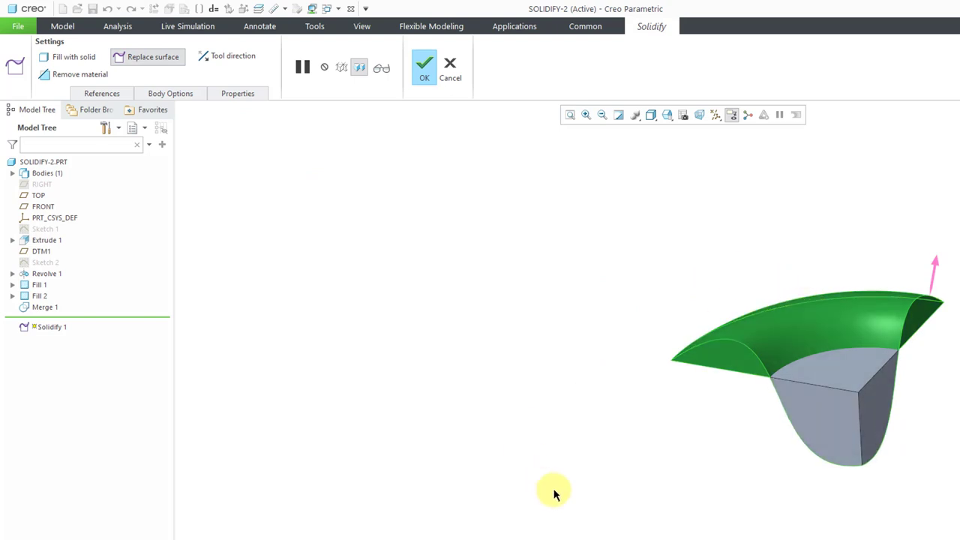
pyautogui.click(728, 385)
pyautogui.moveTo(682, 378)
pyautogui.mouseDown(button='middle')
pyautogui.moveTo(765, 369)
pyautogui.moveTo(708, 377)
pyautogui.moveTo(830, 381)
pyautogui.moveTo(805, 385)
pyautogui.mouseUp(button='middle')
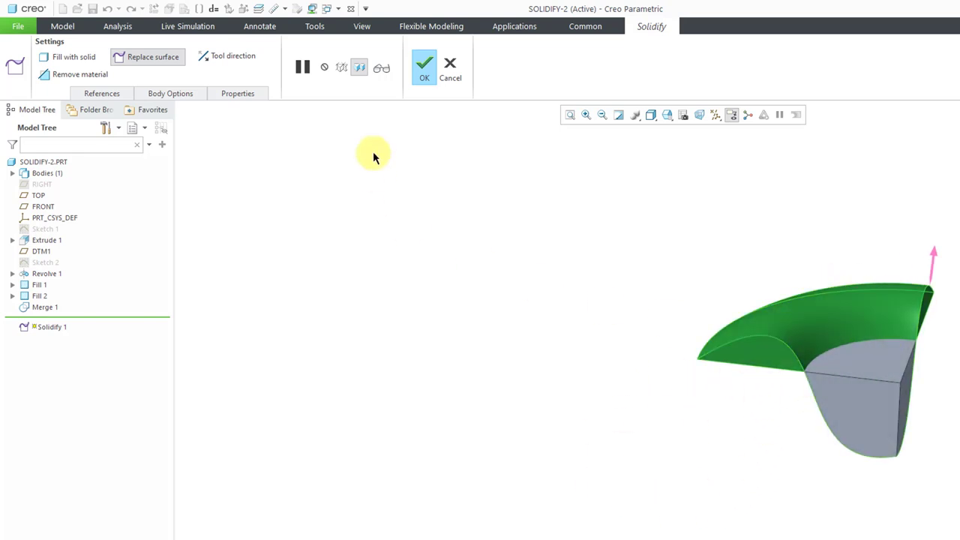
pyautogui.click(424, 66)
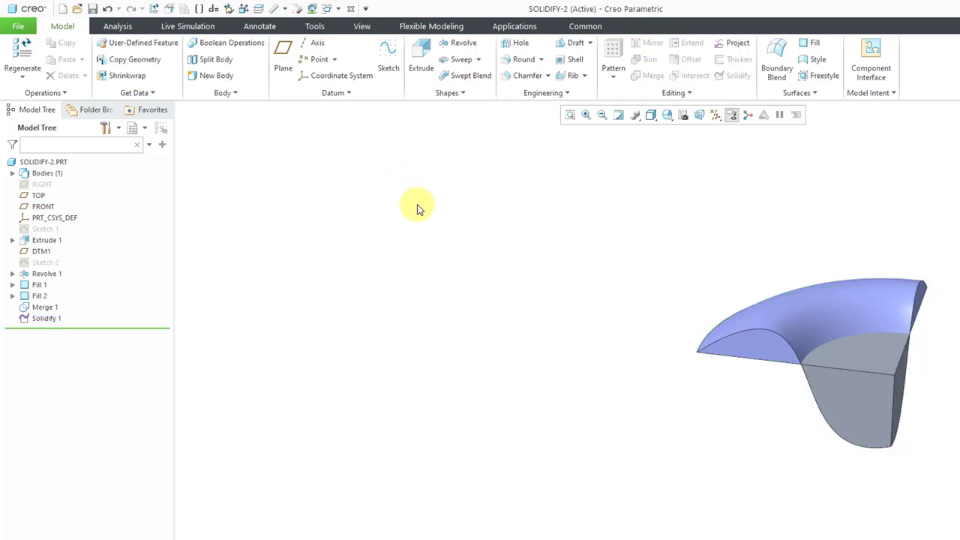
# Redefine Solidify 1 with the tool direction flipped, keeping the full block
pyautogui.moveTo(658, 298)
pyautogui.mouseDown(button='middle')
pyautogui.moveTo(669, 258)
pyautogui.moveTo(739, 236)
pyautogui.moveTo(707, 195)
pyautogui.moveTo(713, 217)
pyautogui.moveTo(671, 296)
pyautogui.moveTo(645, 217)
pyautogui.moveTo(638, 289)
pyautogui.moveTo(611, 296)
pyautogui.mouseUp(button='middle')
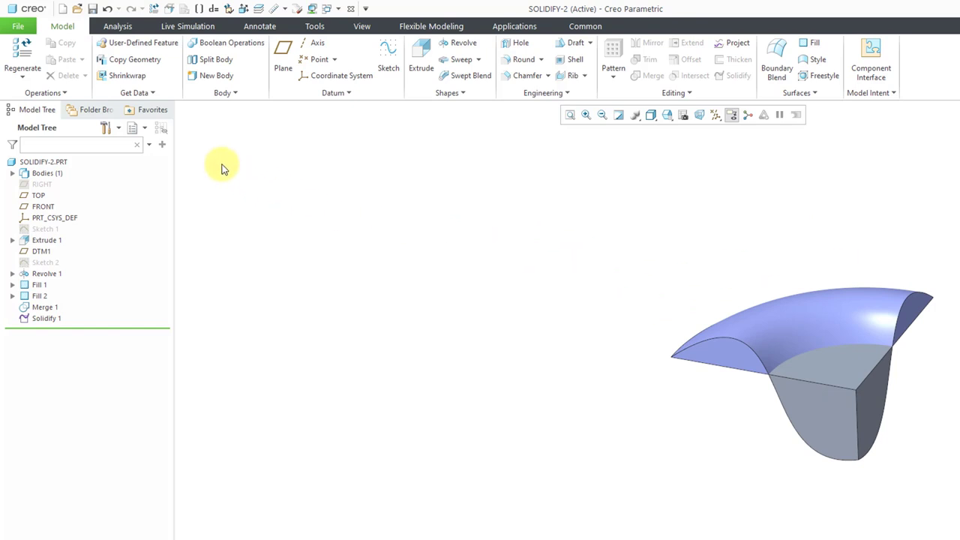
pyautogui.rightClick(45, 318)
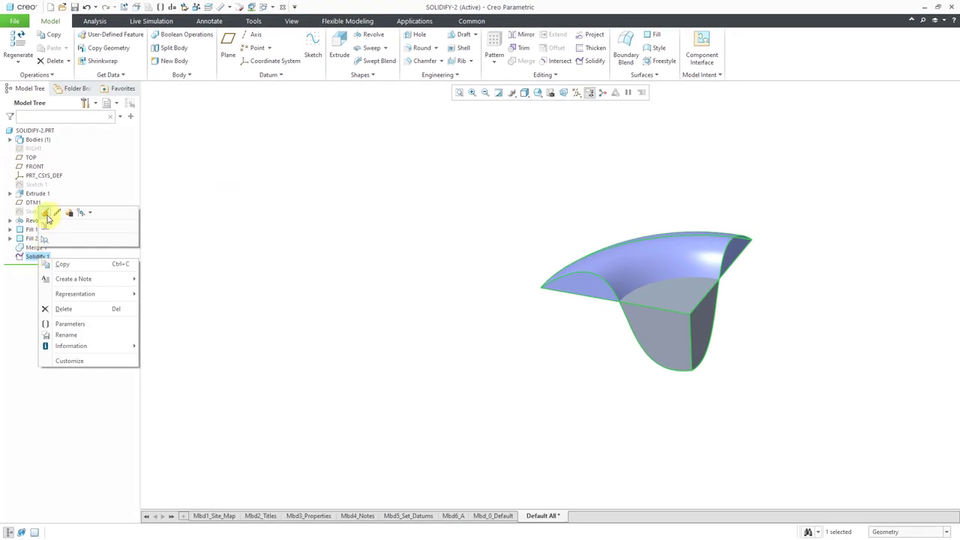
pyautogui.click(45, 213)
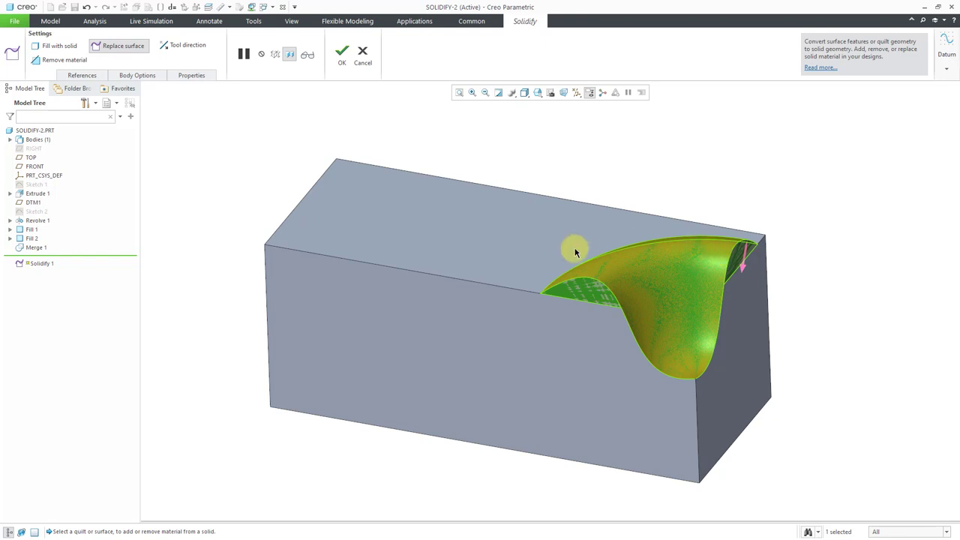
pyautogui.click(342, 54)
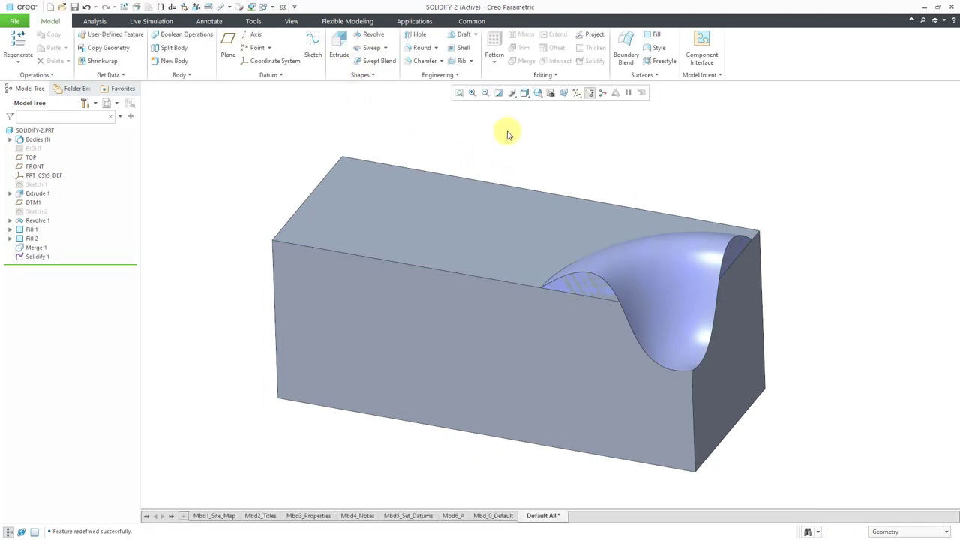
# Preview a planar section offset from the block's front face, then cancel it
pyautogui.click(292, 21)
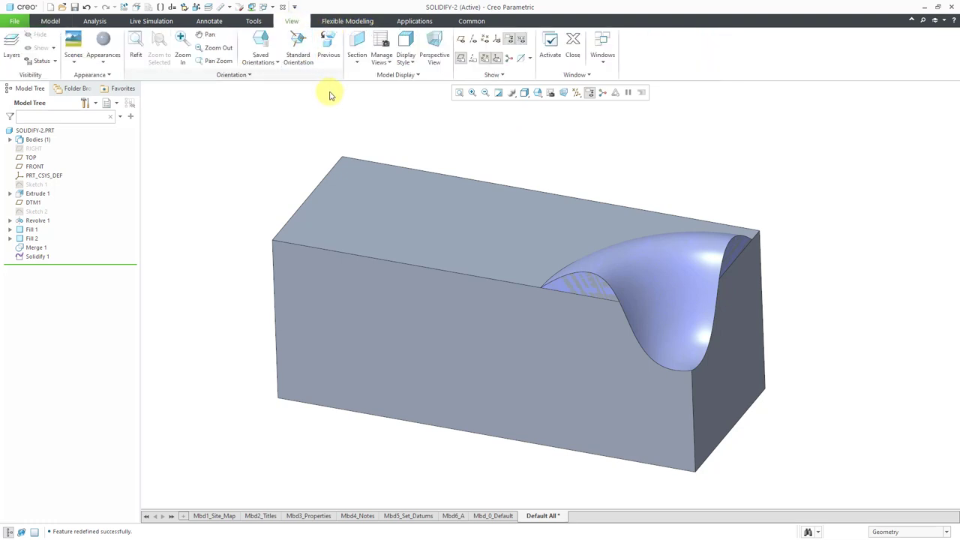
pyautogui.click(358, 64)
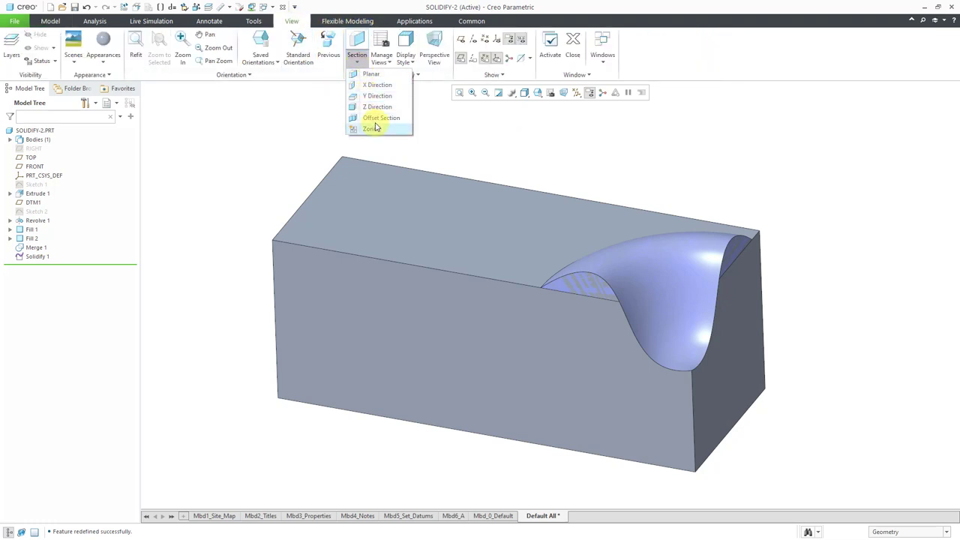
pyautogui.click(367, 74)
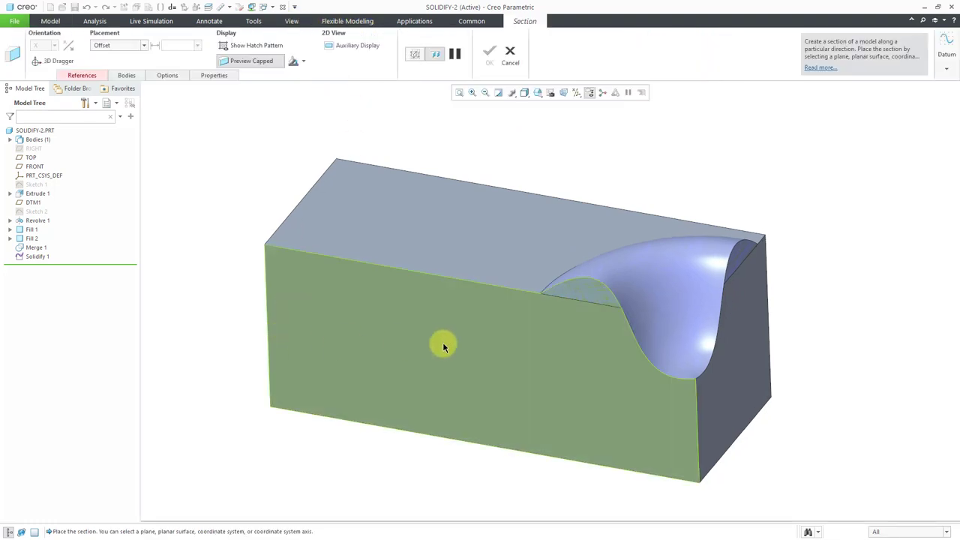
pyautogui.click(442, 349)
pyautogui.moveTo(463, 376); pyautogui.dragTo(443, 359)
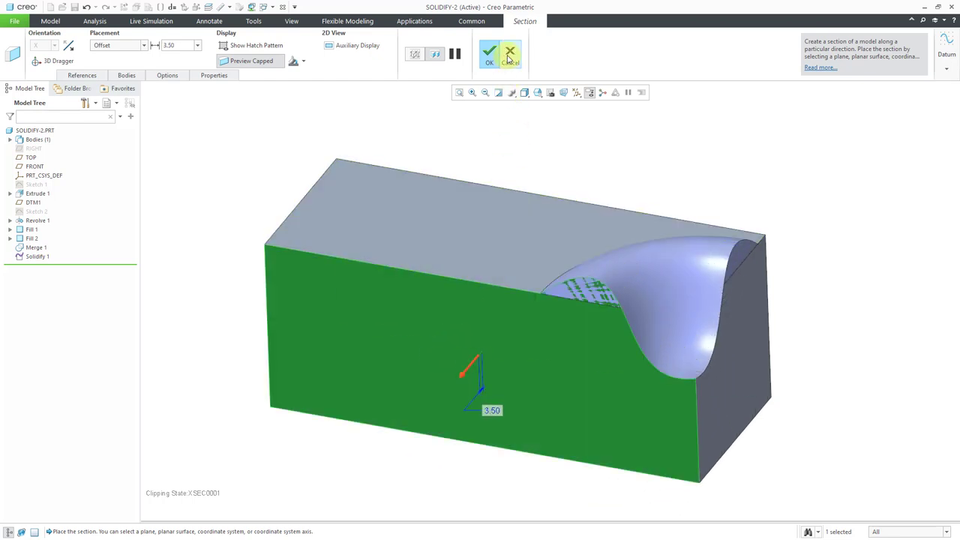
pyautogui.press('Escape')
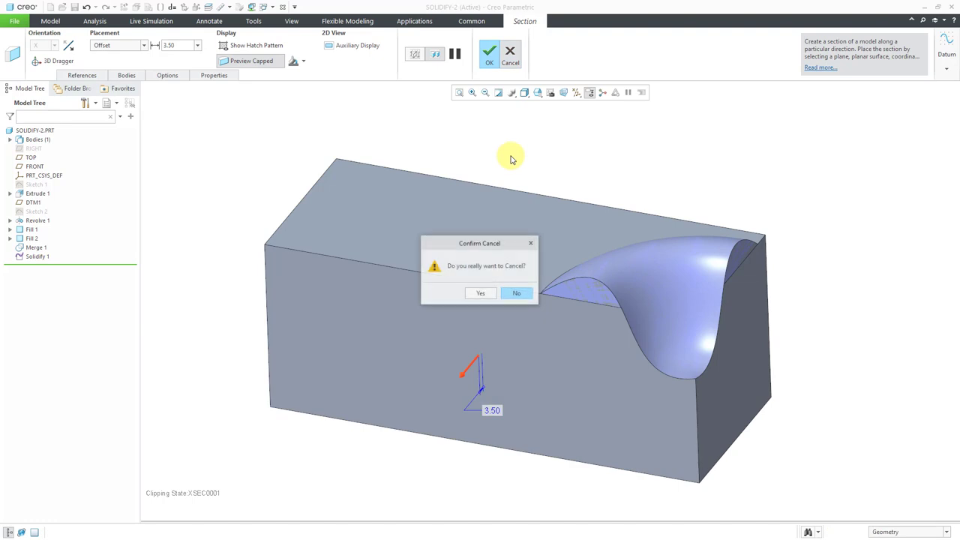
pyautogui.click(483, 294)
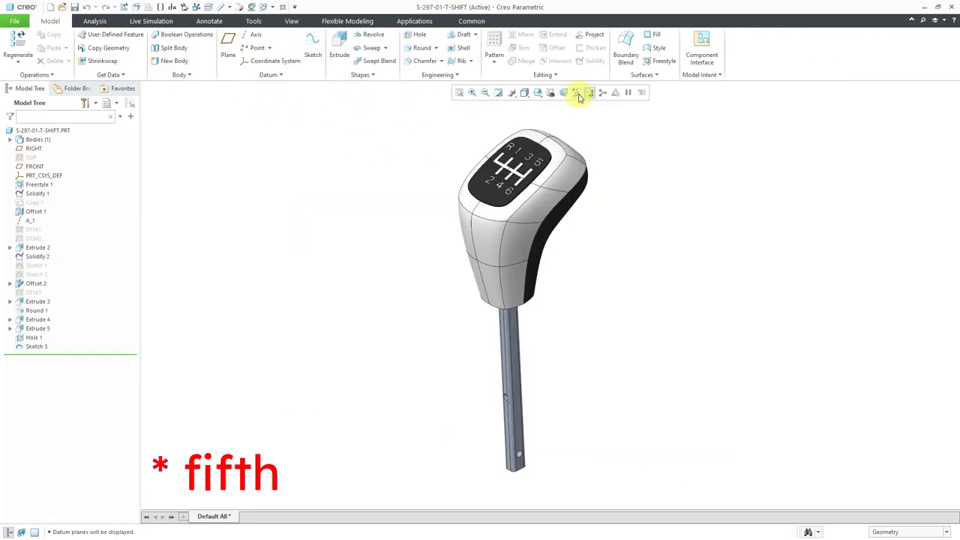
# Turn on datum plane display and select the RIGHT datum plane
pyautogui.click(577, 93)
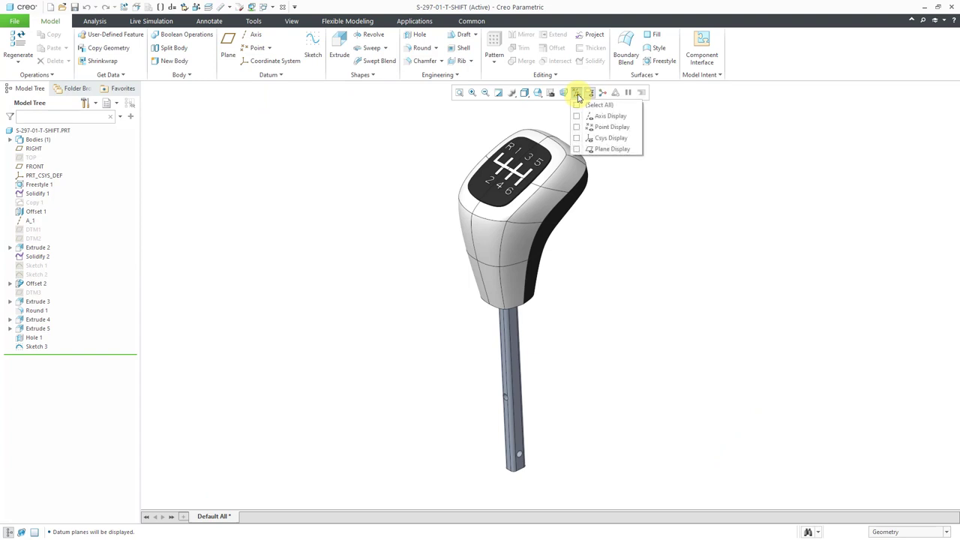
pyautogui.click(613, 149)
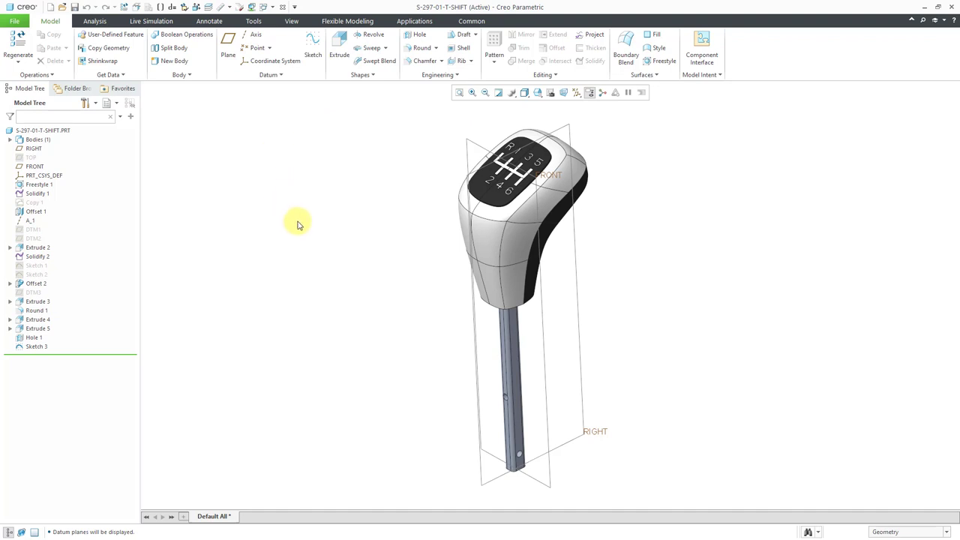
pyautogui.scroll(2, 297, 225)
pyautogui.moveTo(302, 237)
pyautogui.mouseDown(button='middle')
pyautogui.moveTo(337, 216)
pyautogui.moveTo(319, 240)
pyautogui.moveTo(342, 290)
pyautogui.mouseUp(button='middle')
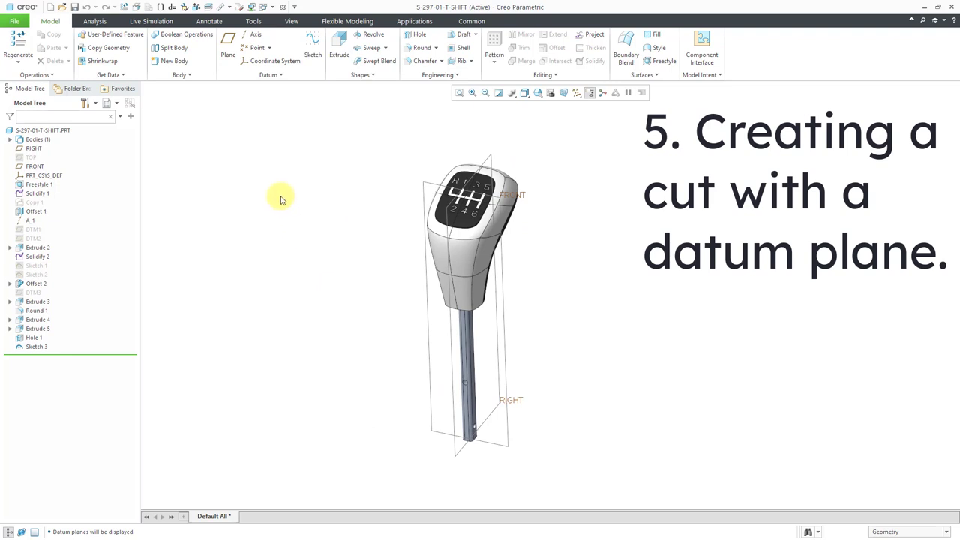
pyautogui.click(491, 159)
# Solidify from the RIGHT plane to remove half of the shift knob
pyautogui.click(592, 61)
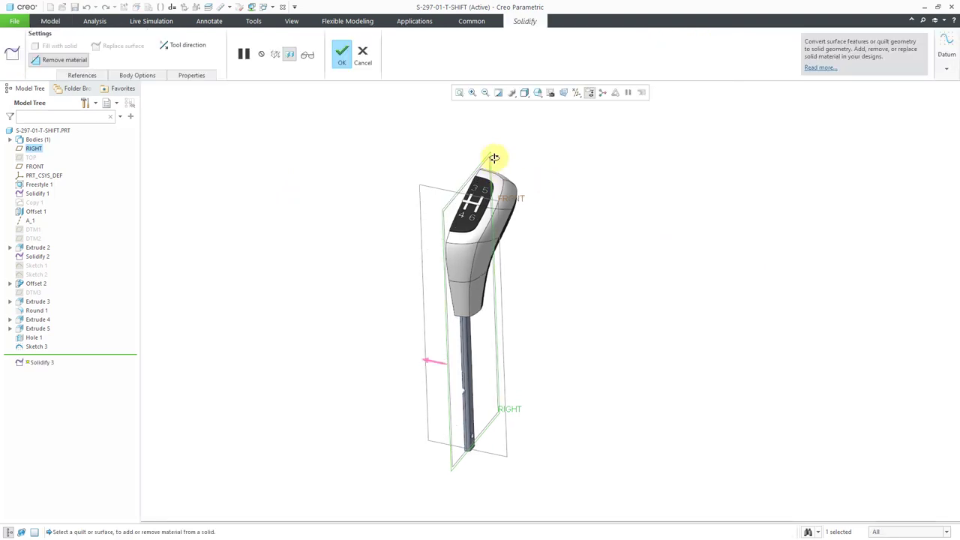
pyautogui.moveTo(497, 150); pyautogui.dragTo(558, 165, button='middle')
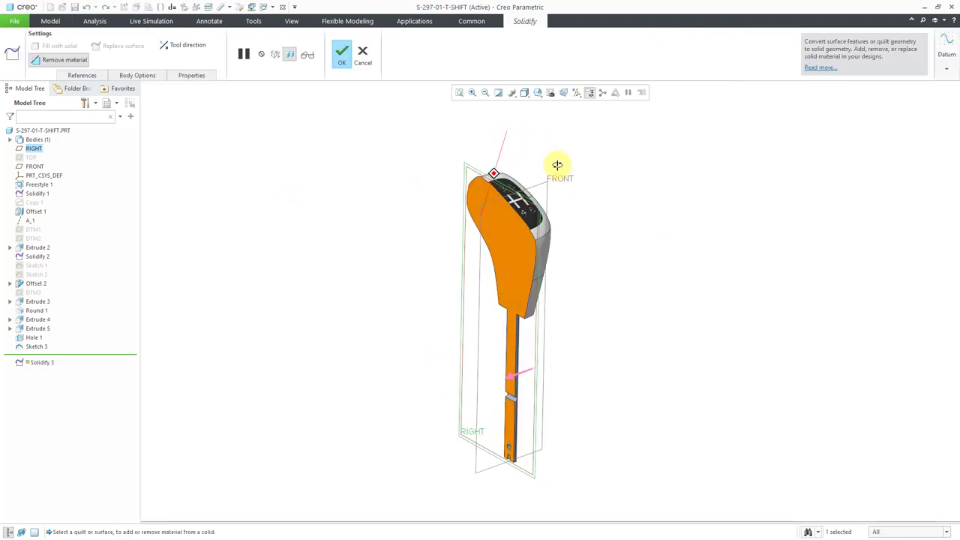
pyautogui.click(342, 56)
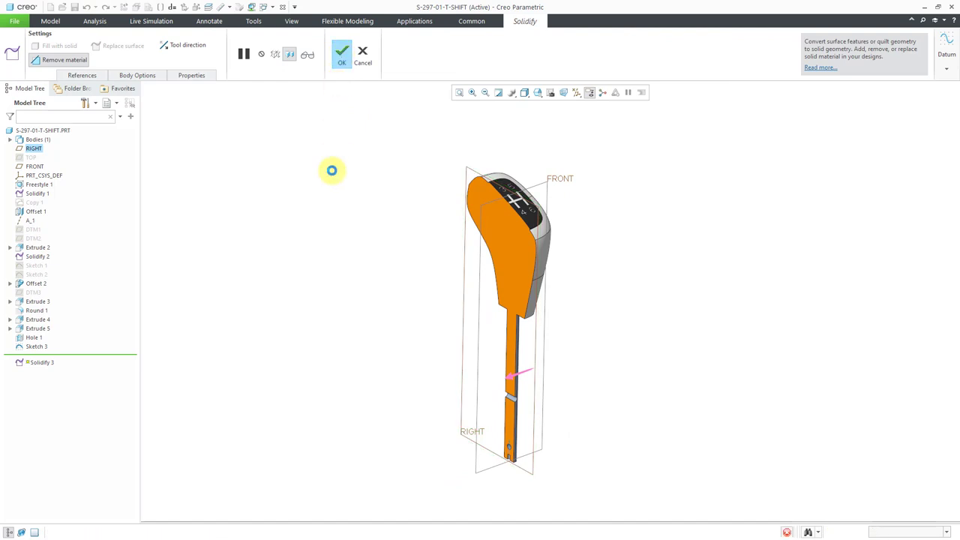
pyautogui.moveTo(334, 174)
pyautogui.mouseDown(button='middle')
pyautogui.moveTo(343, 172)
pyautogui.moveTo(294, 173)
pyautogui.moveTo(343, 172)
pyautogui.mouseUp(button='middle')
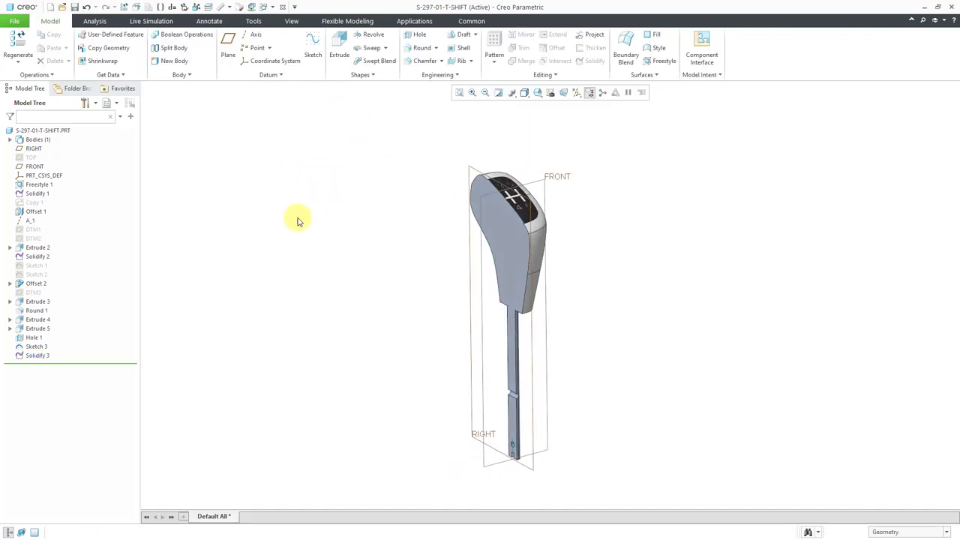
# Reverse the removal side of Solidify 3 so the other half of the knob stays
pyautogui.click(44, 357)
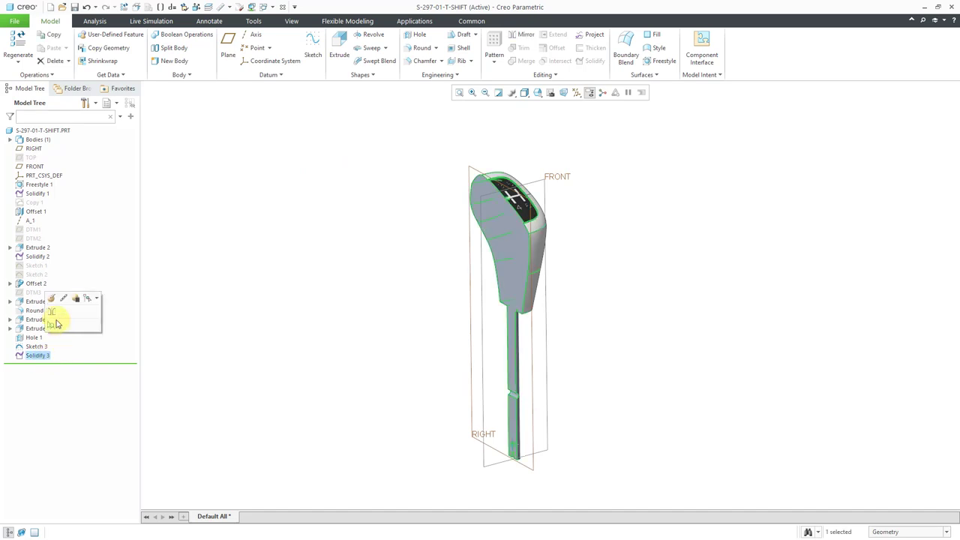
pyautogui.click(63, 298)
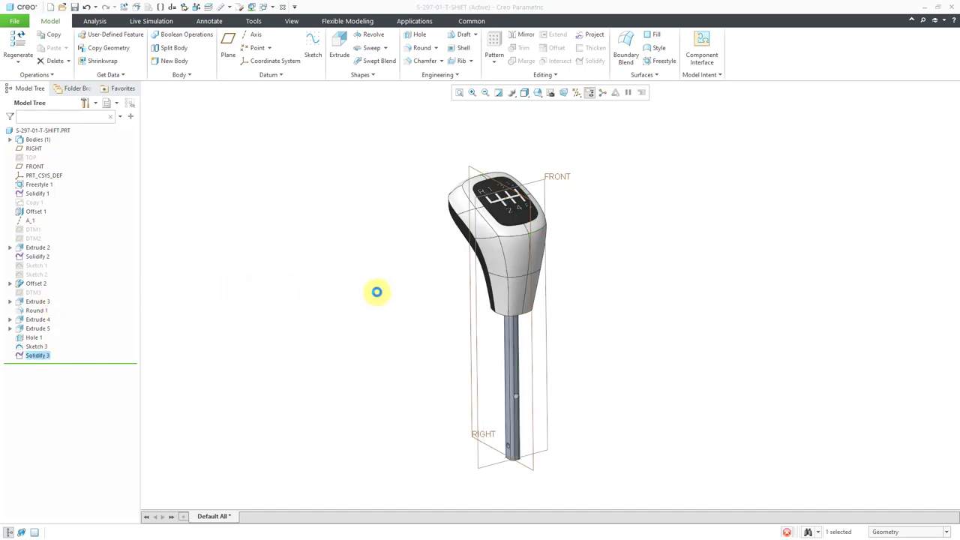
pyautogui.click(505, 384)
pyautogui.middleClick(605, 302)
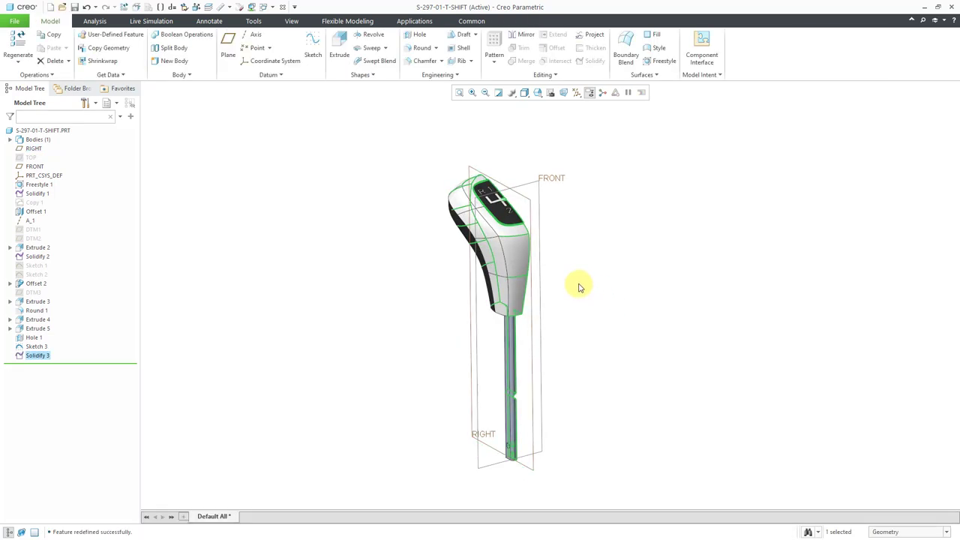
pyautogui.moveTo(578, 281)
pyautogui.mouseDown(button='middle')
pyautogui.moveTo(531, 259)
pyautogui.moveTo(505, 270)
pyautogui.moveTo(570, 278)
pyautogui.moveTo(570, 264)
pyautogui.moveTo(575, 276)
pyautogui.mouseUp(button='middle')
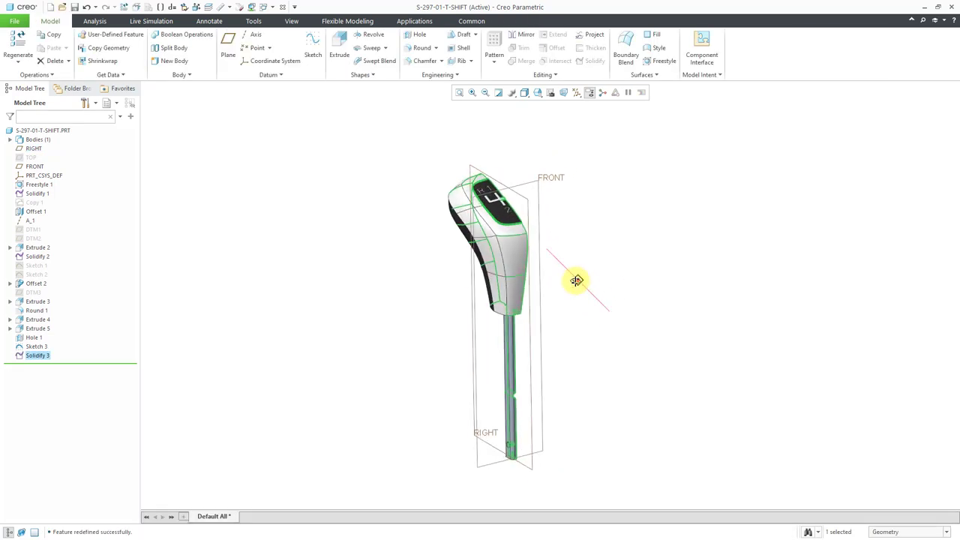
# Redefine Solidify 3 to use the FRONT datum plane, halving the knob front-to-back
pyautogui.rightClick(41, 357)
pyautogui.click(245, 261)
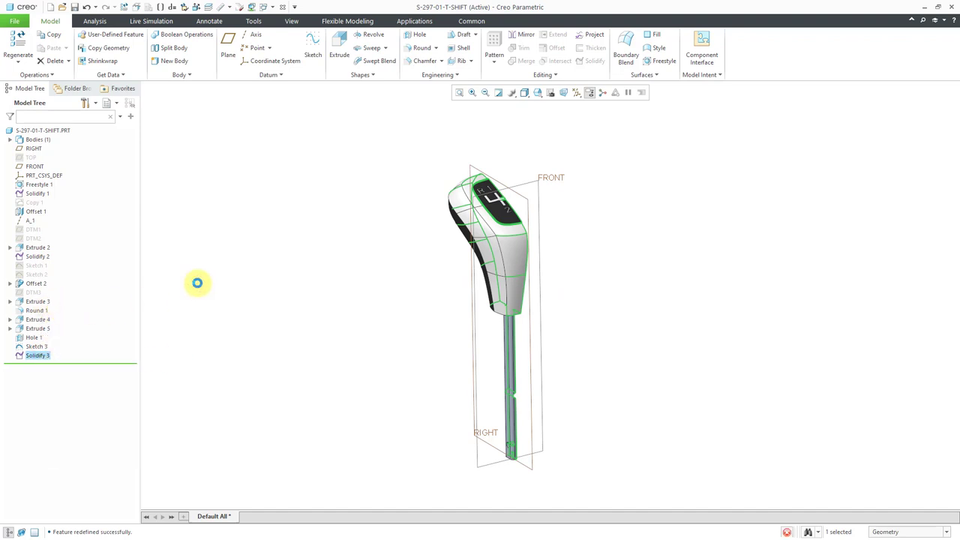
pyautogui.moveTo(300, 193); pyautogui.dragTo(257, 163, button='middle')
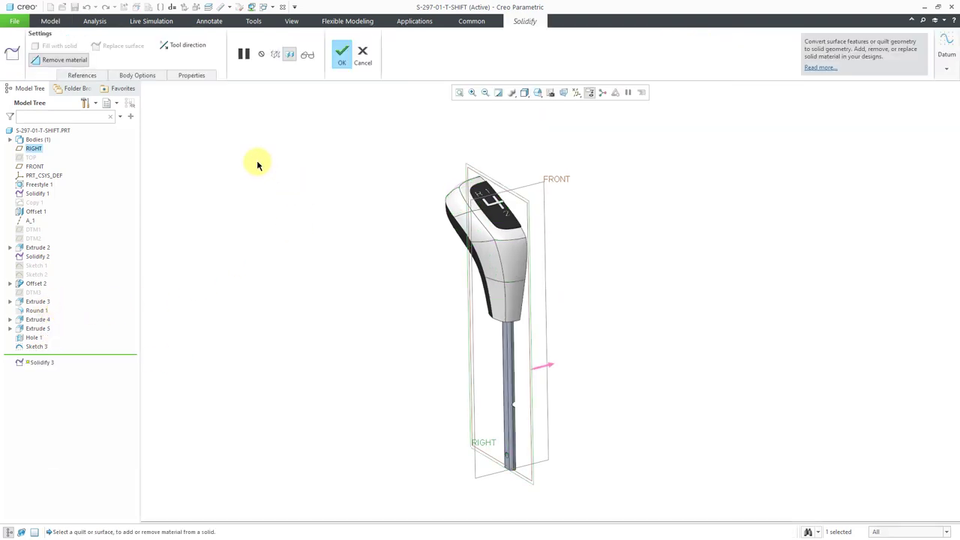
pyautogui.click(93, 80)
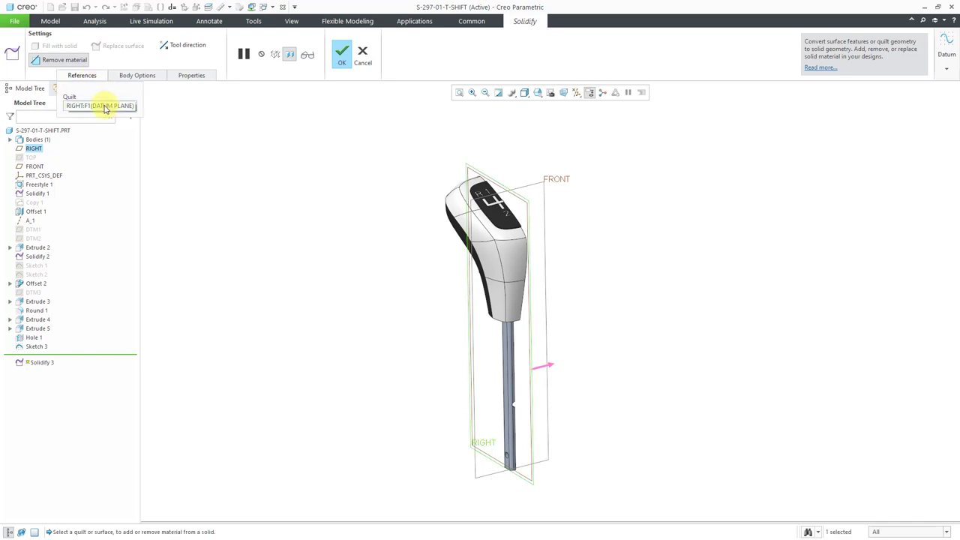
pyautogui.click(545, 187)
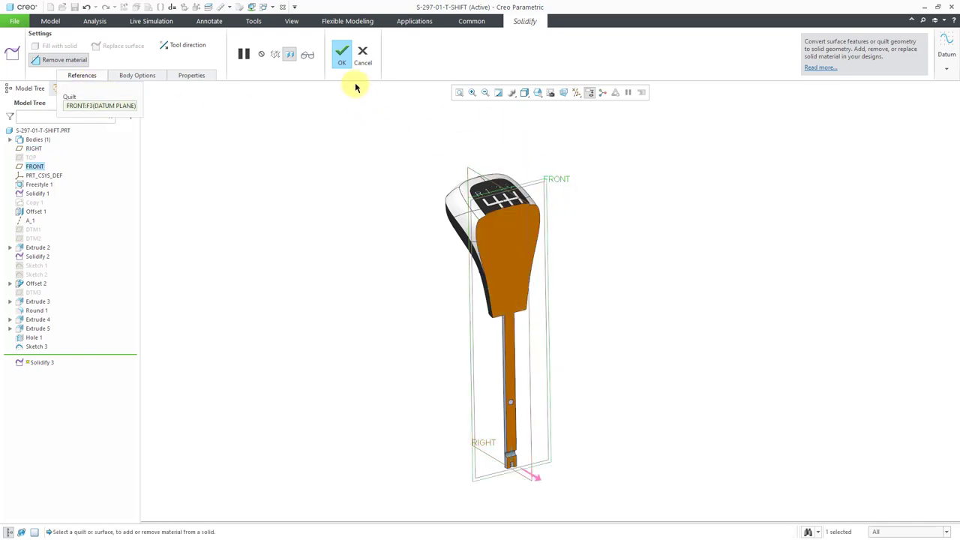
pyautogui.click(343, 56)
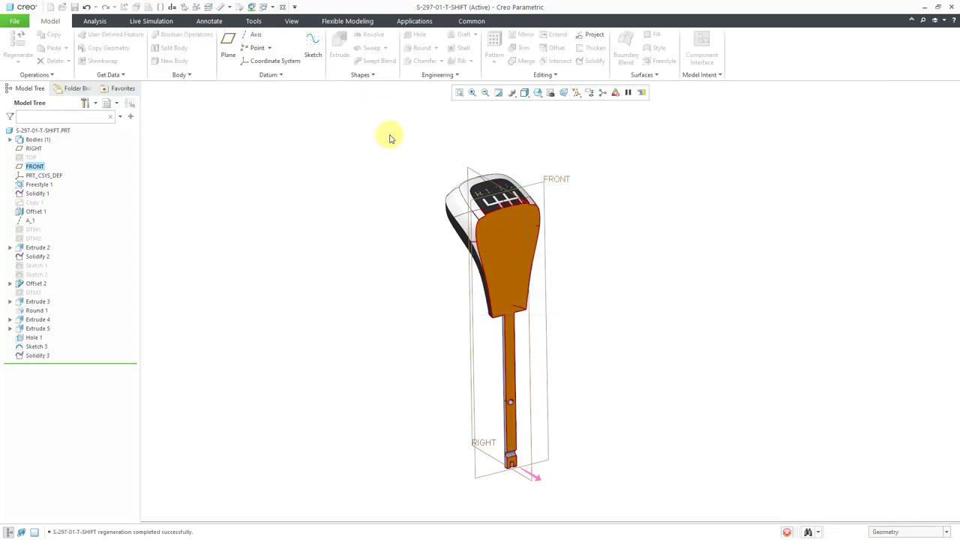
pyautogui.moveTo(393, 180)
pyautogui.mouseDown(button='middle')
pyautogui.moveTo(431, 172)
pyautogui.moveTo(393, 182)
pyautogui.moveTo(401, 180)
pyautogui.mouseUp(button='middle')
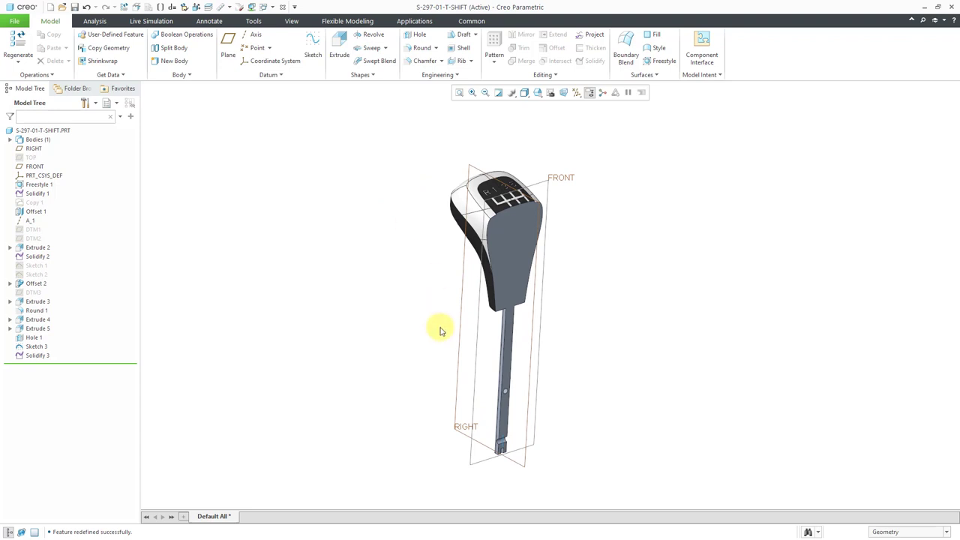
pyautogui.moveTo(450, 328); pyautogui.dragTo(440, 383, button='middle')
pyautogui.moveTo(429, 349)
pyautogui.mouseDown(button='middle')
pyautogui.moveTo(419, 343)
pyautogui.moveTo(427, 338)
pyautogui.moveTo(427, 347)
pyautogui.mouseUp(button='middle')
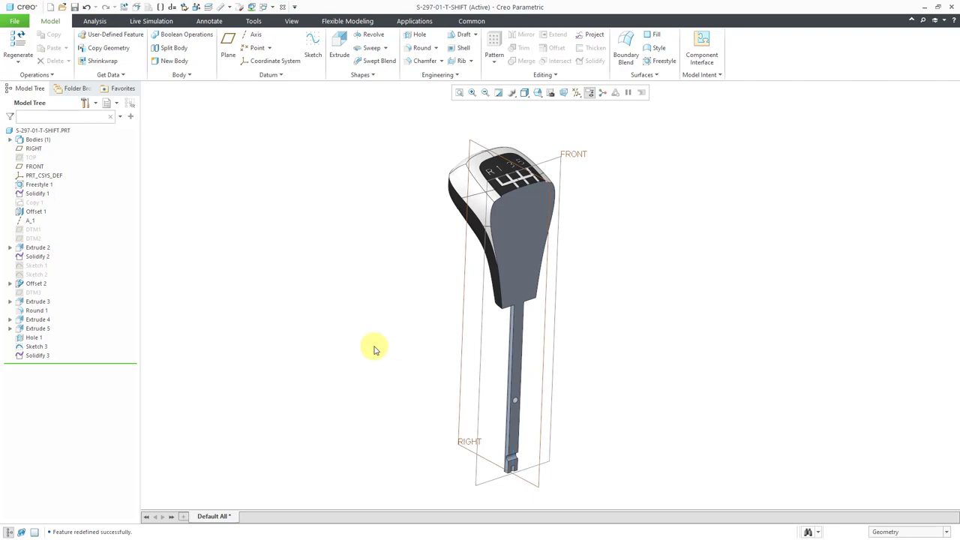